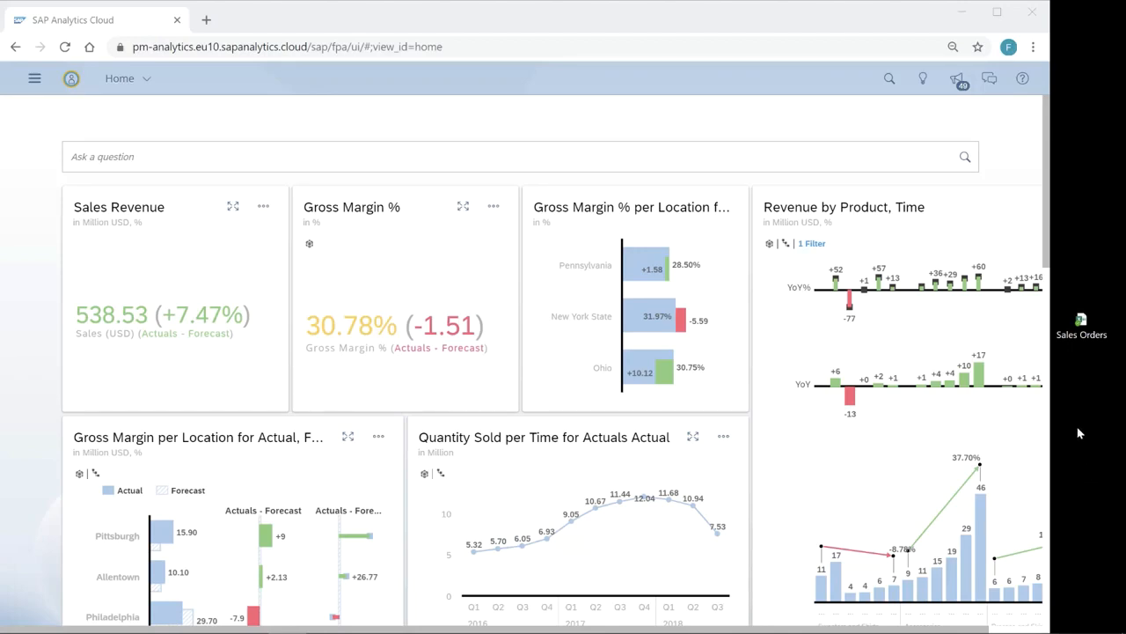
Step: Drop the Sales Orders spreadsheet onto I'm Feeling Lucky to open it as a new story in full screen
drag(1079, 327, 423, 313)
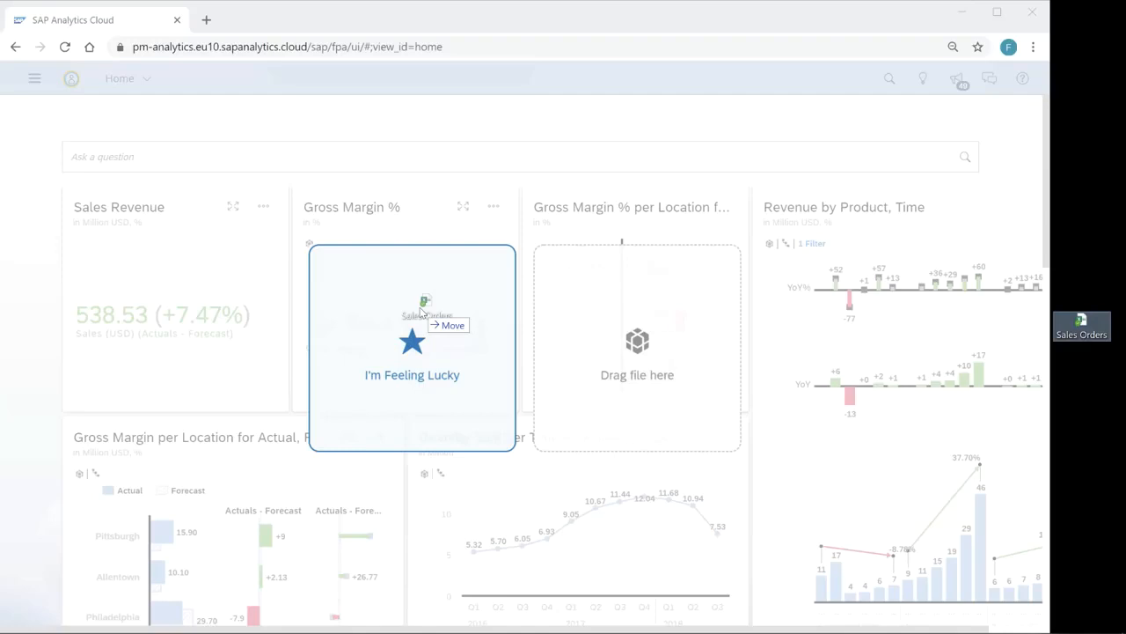
drag(423, 313, 423, 313)
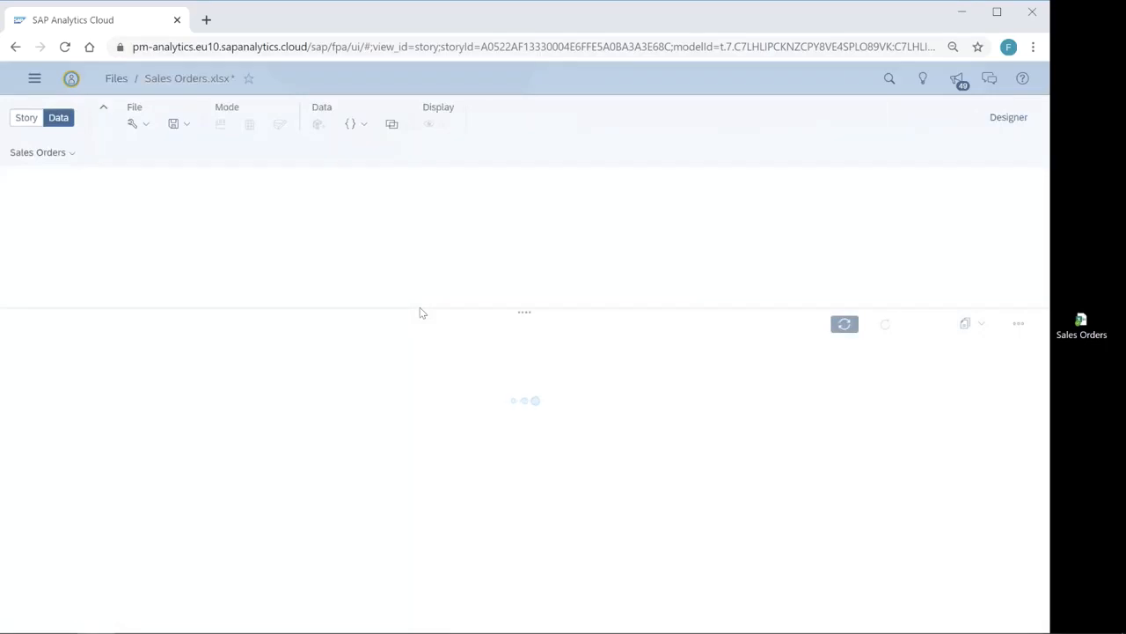
key(F11)
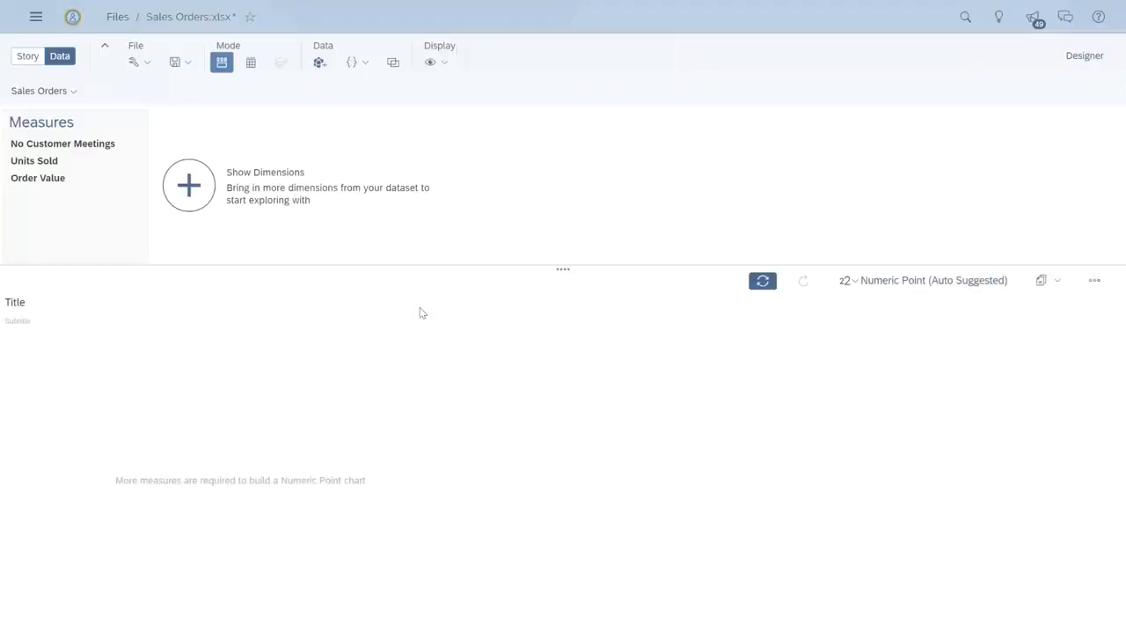
Step: Show all dimensions of the Sales Orders dataset in the data explorer
click(182, 170)
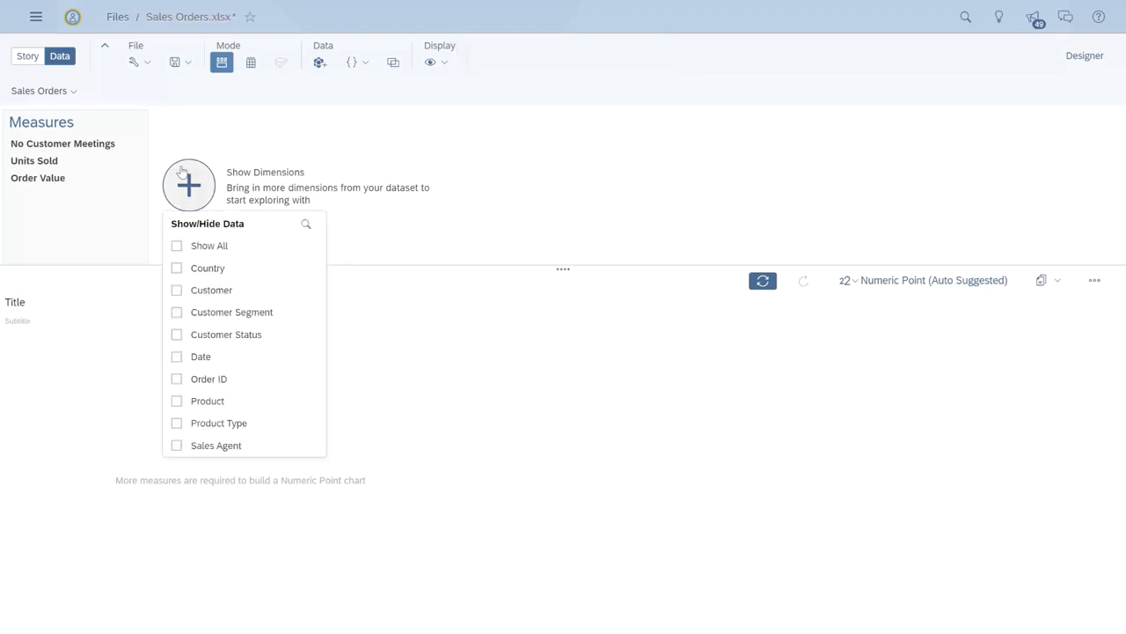
click(208, 247)
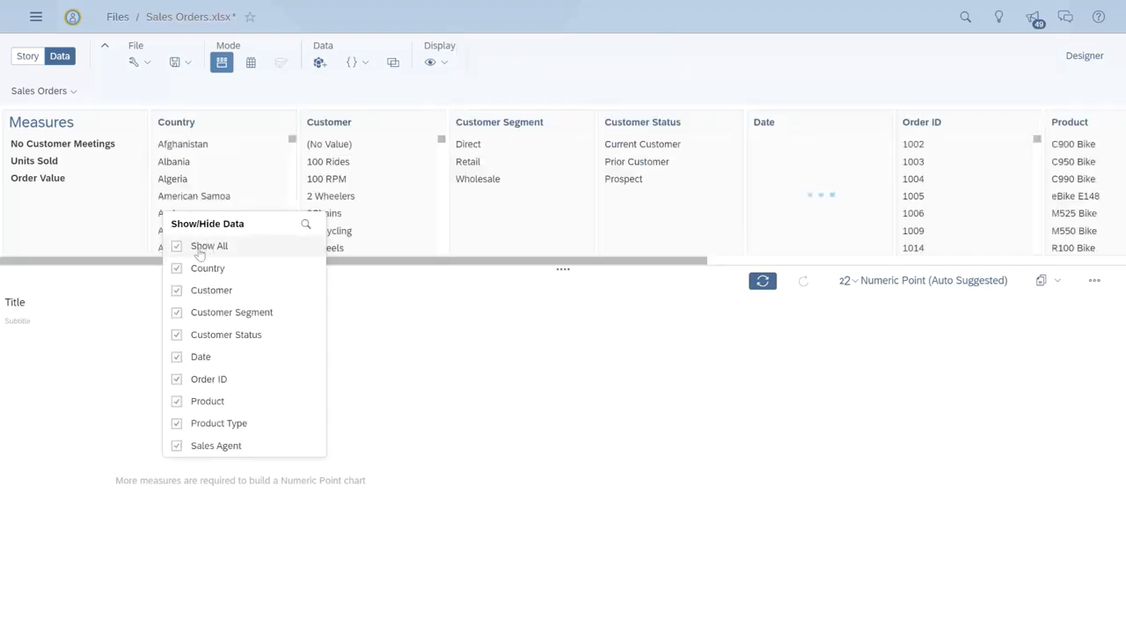
click(150, 291)
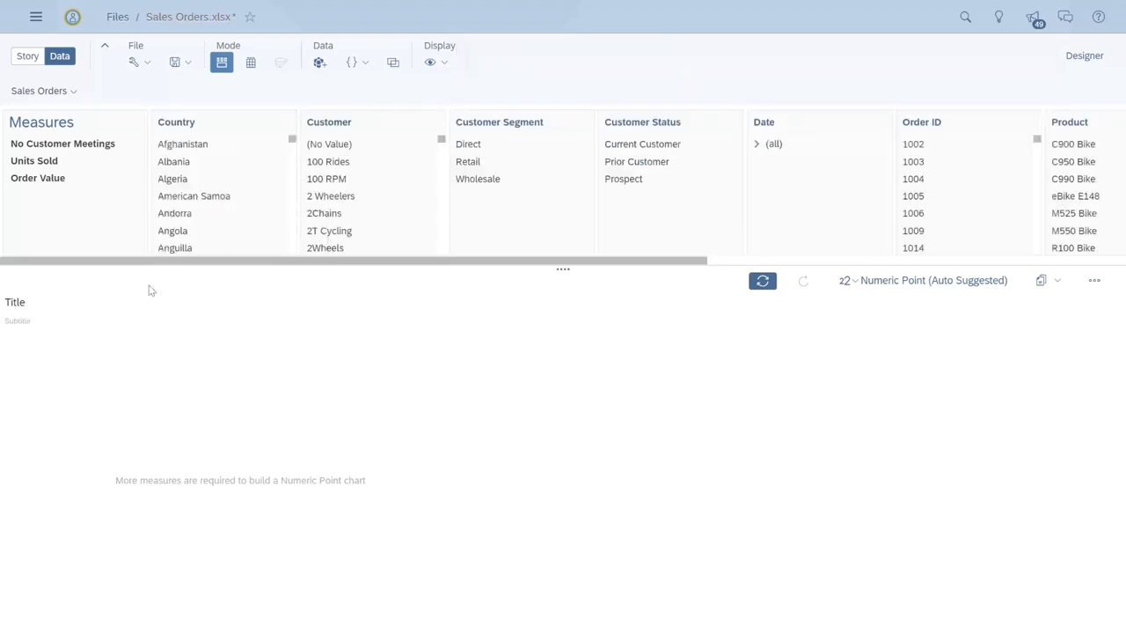
Step: Choose Order Value as the measure and preview it by Customer Segment and by Customer Status
click(68, 185)
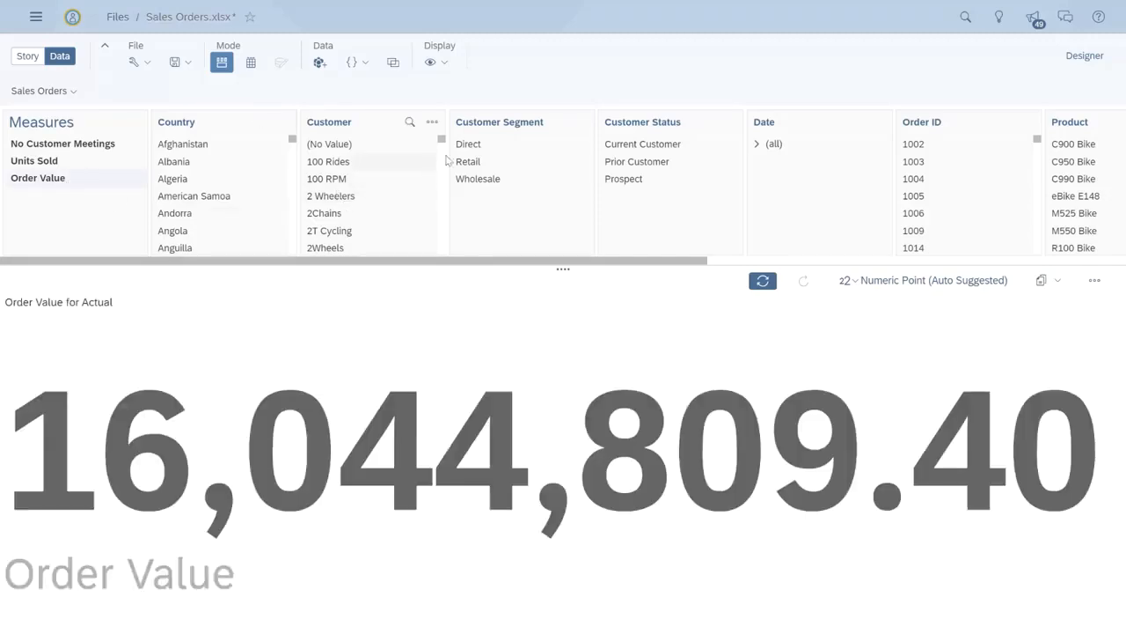
click(474, 129)
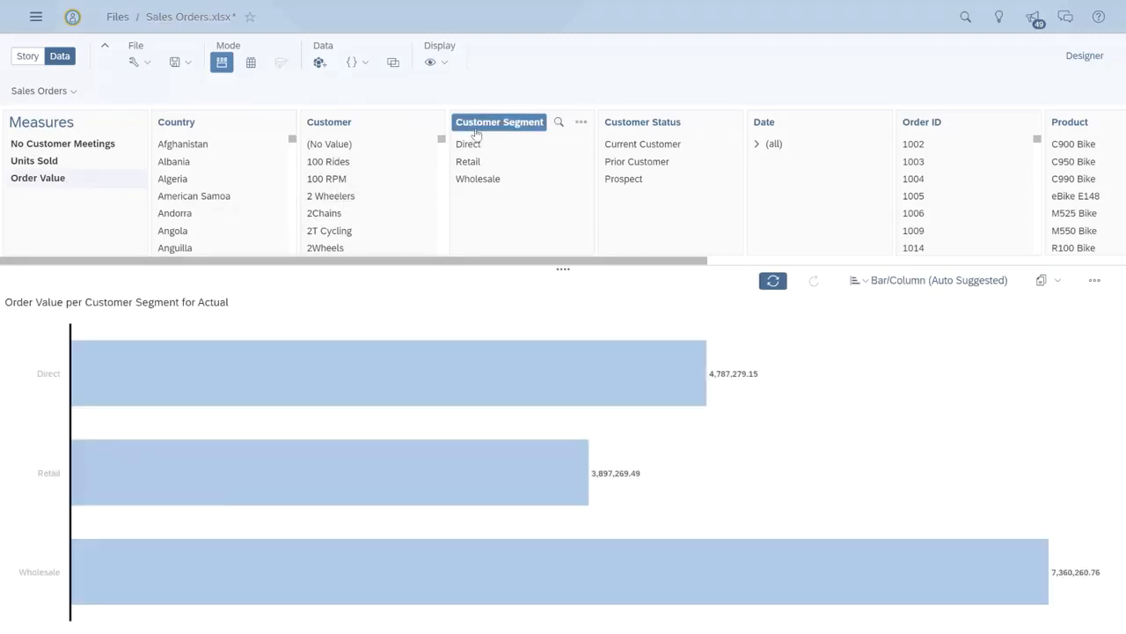
click(474, 132)
click(616, 122)
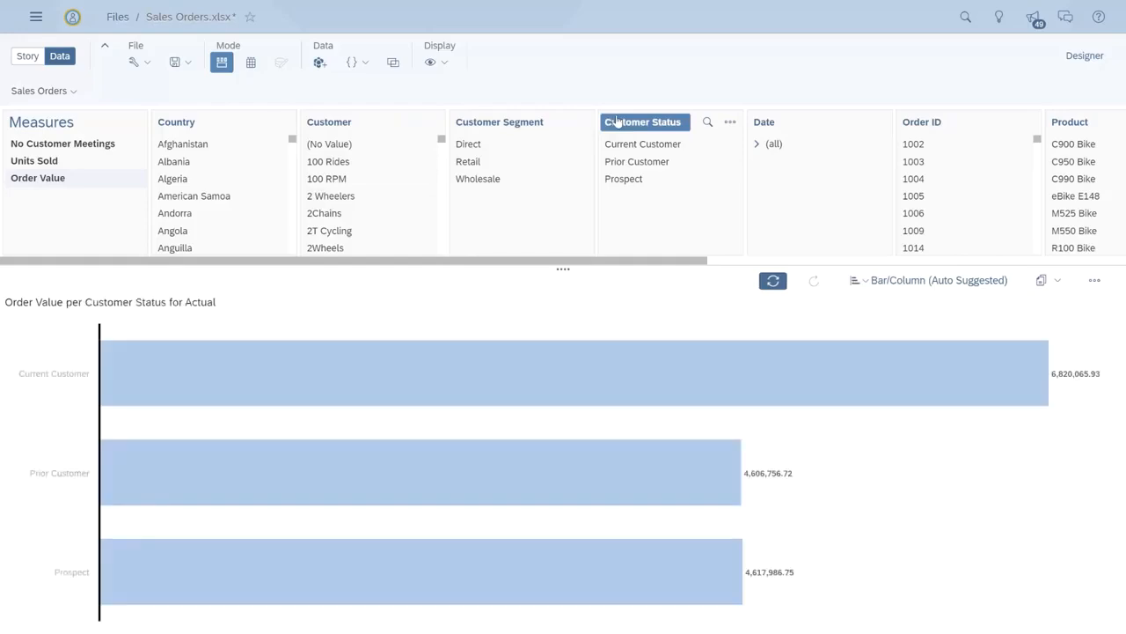
click(616, 122)
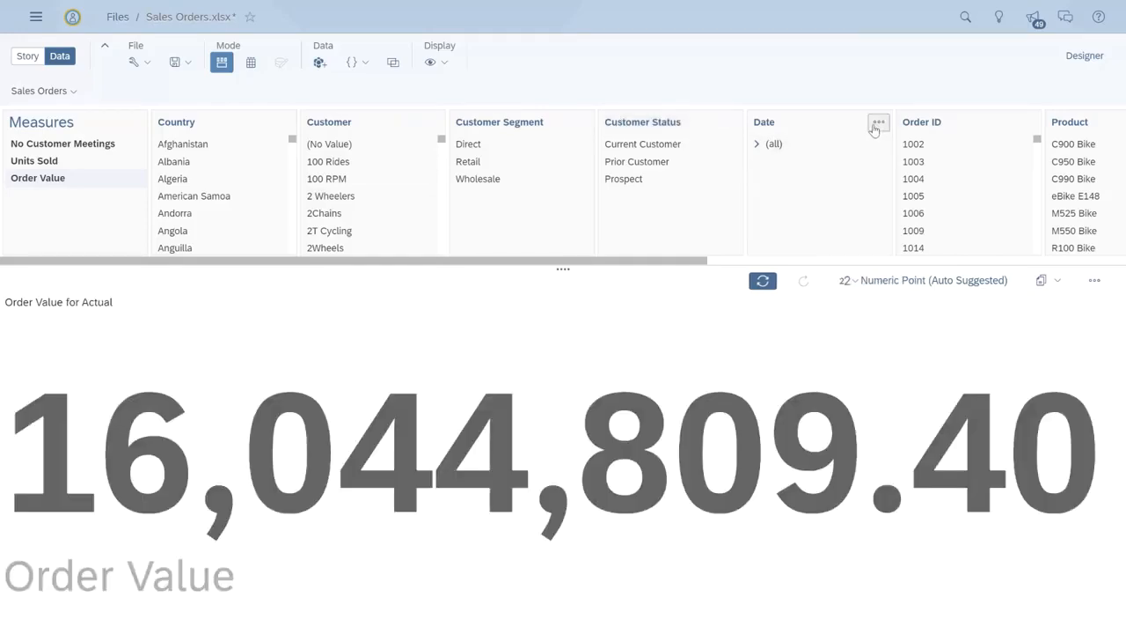
Step: Set the Date dimension's hierarchy to Flat presentation and preview Order Value by Date
click(877, 123)
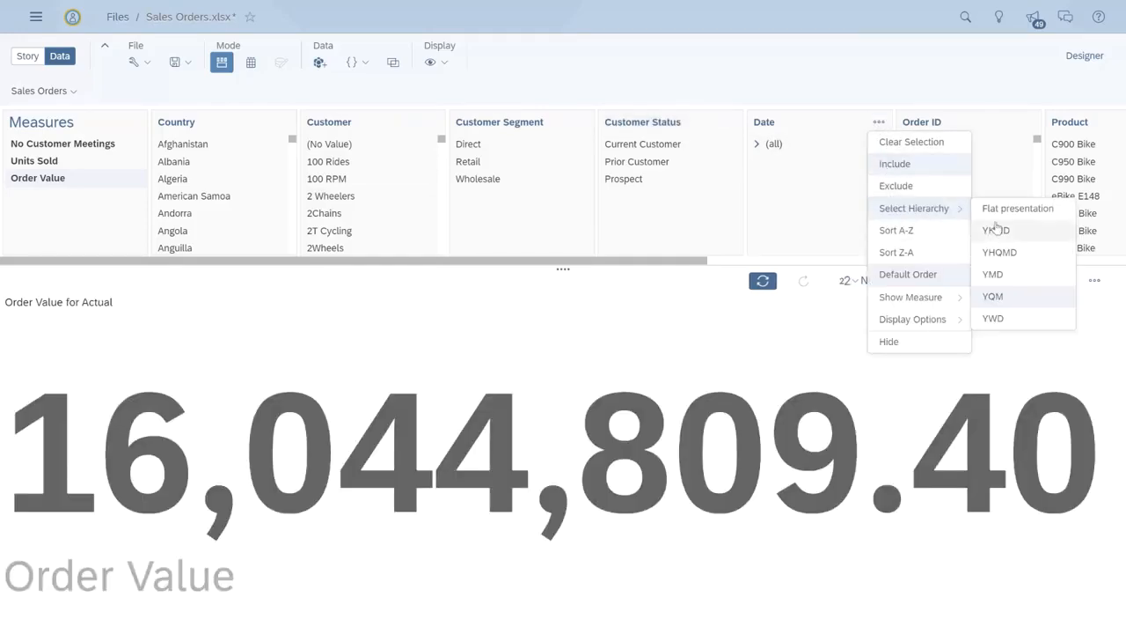
click(995, 215)
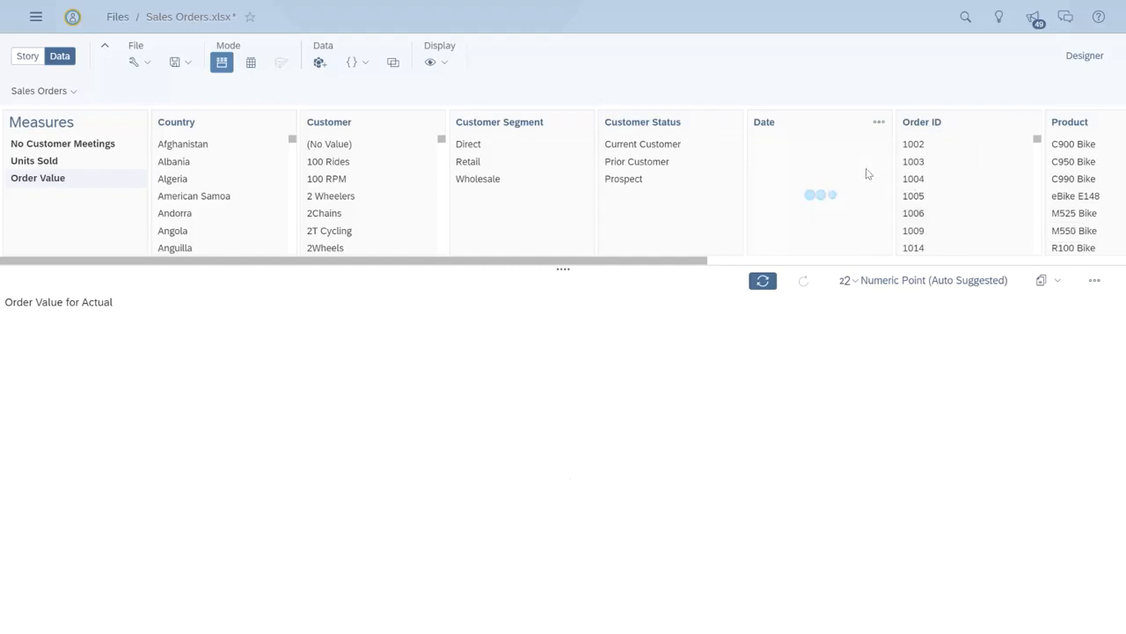
click(774, 128)
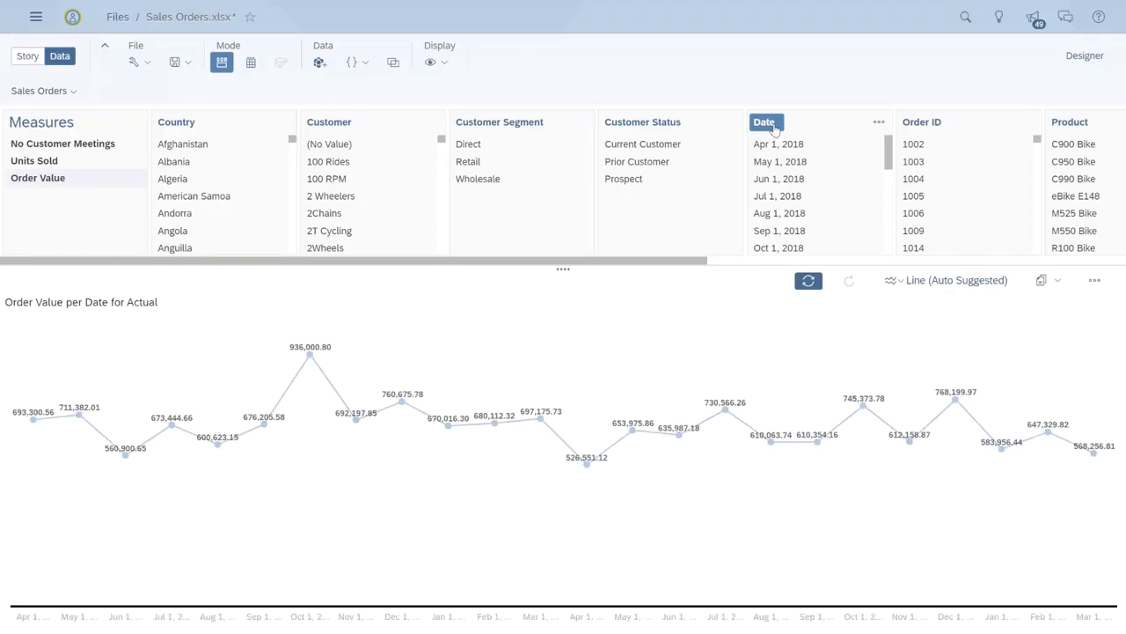
click(775, 129)
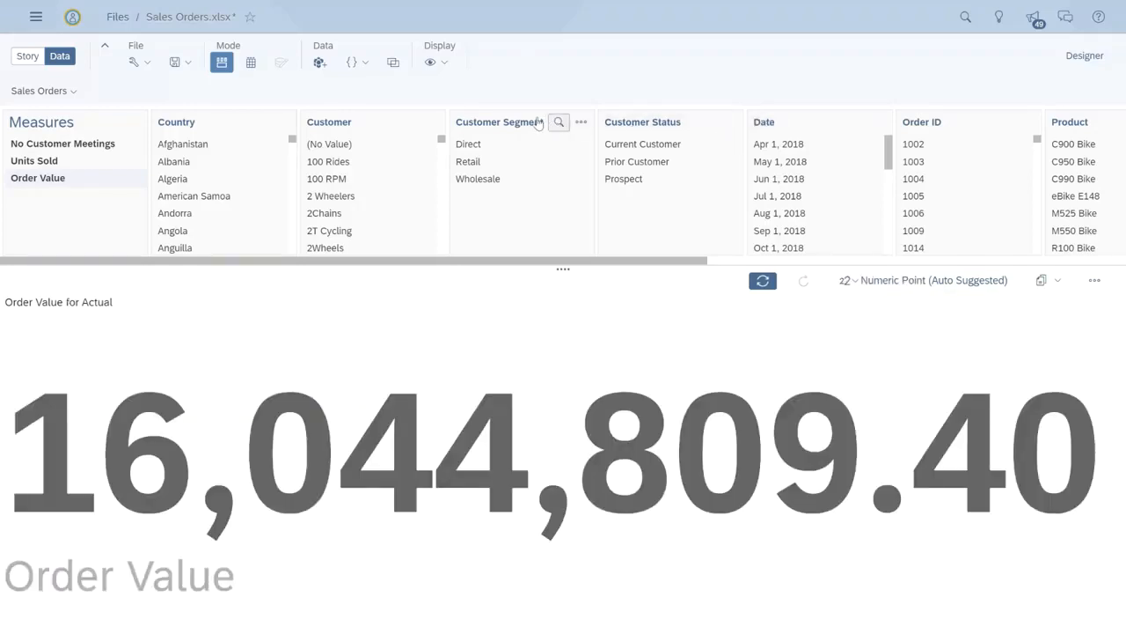
Step: Chart Order Value by Customer Segment and copy the visualization to Page 1
click(517, 123)
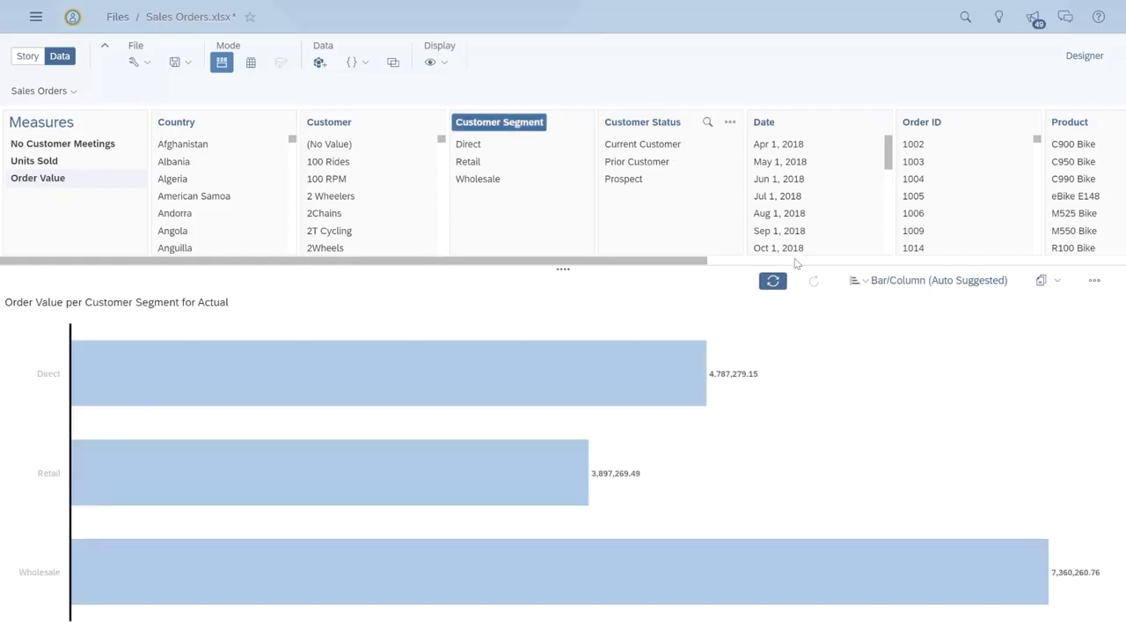
click(1057, 281)
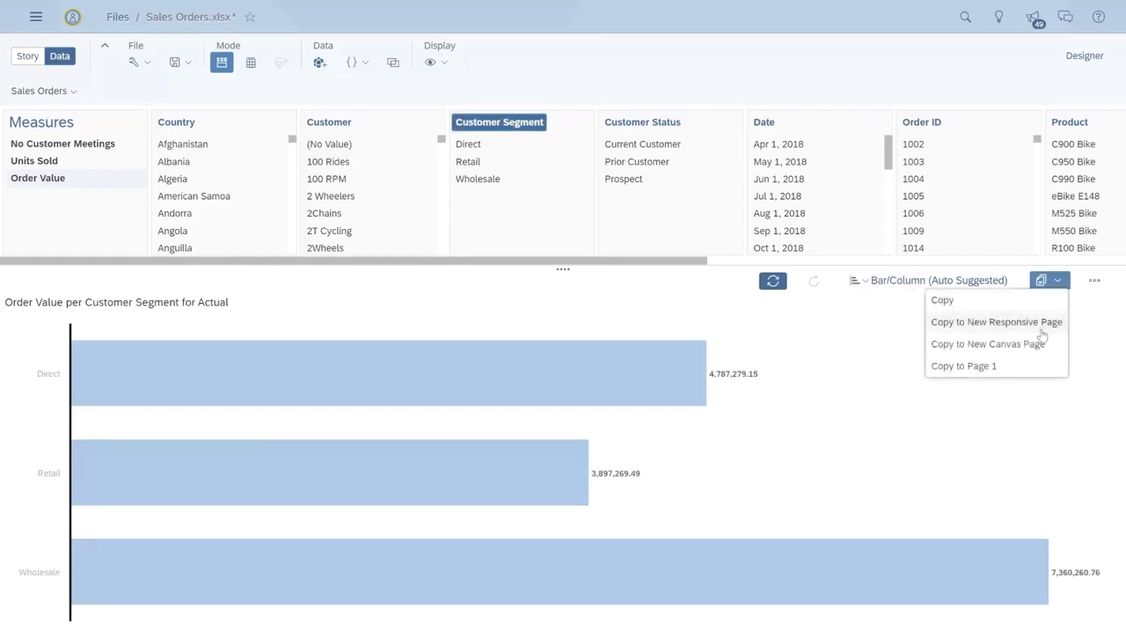
click(998, 366)
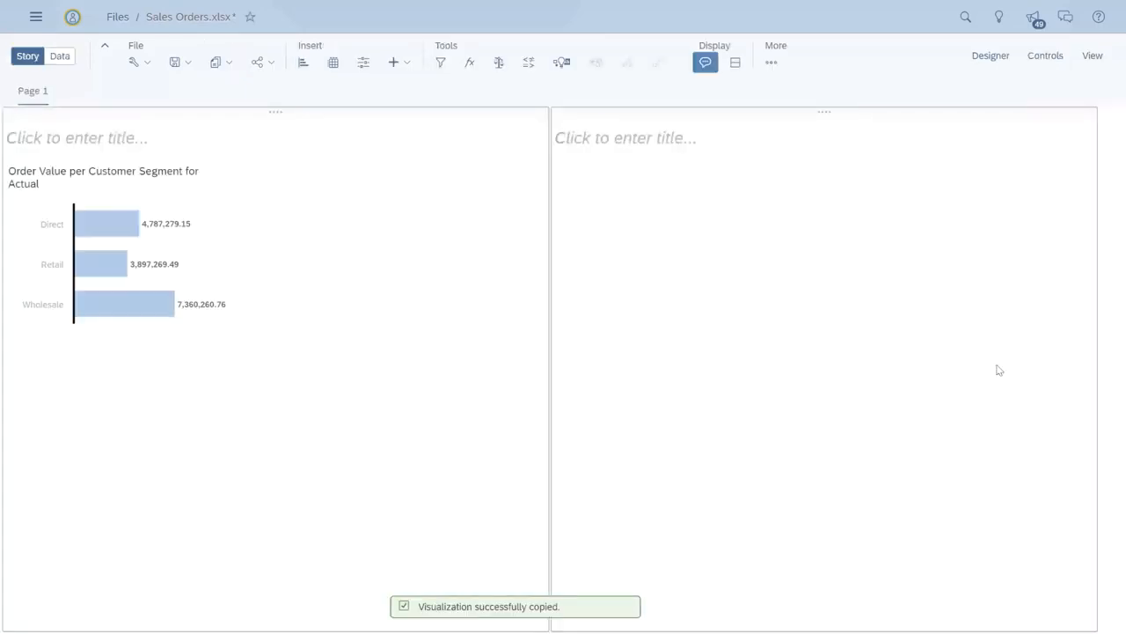
Step: Enlarge the copied chart and sort it by Order Value from highest to lowest
drag(240, 339, 484, 484)
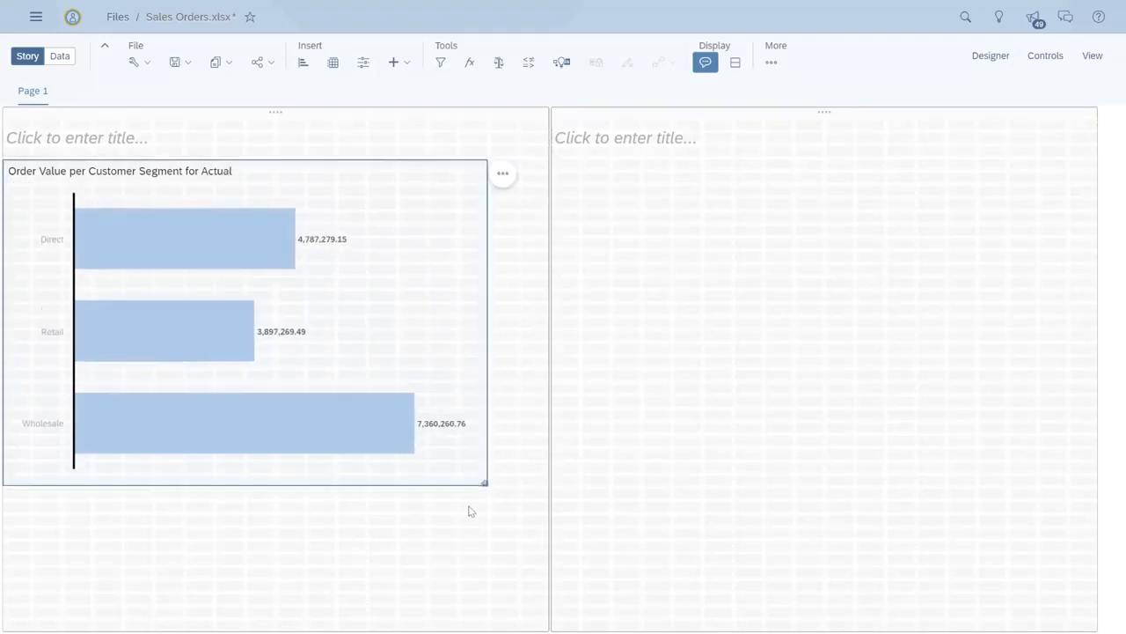
click(503, 174)
mouse_move(528, 169)
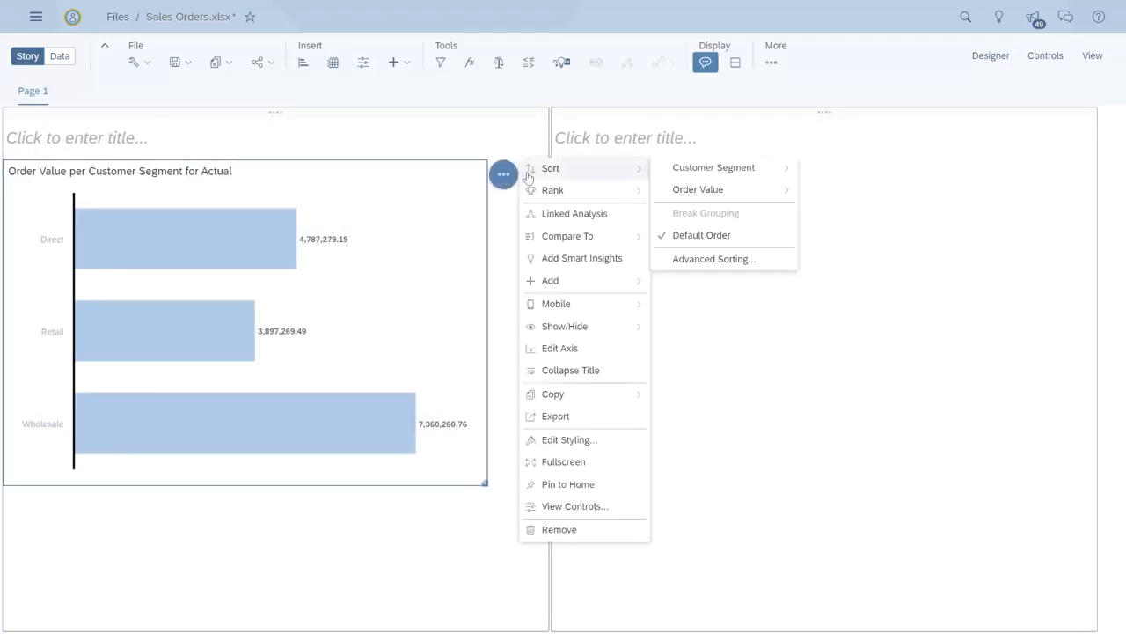
mouse_move(695, 190)
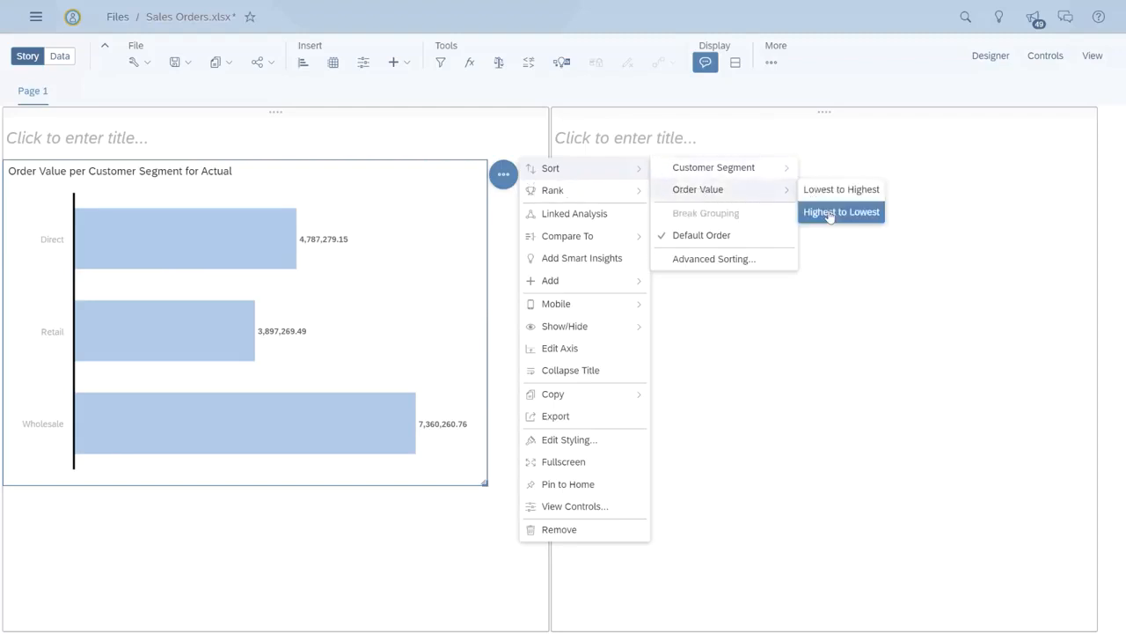
click(831, 212)
click(832, 220)
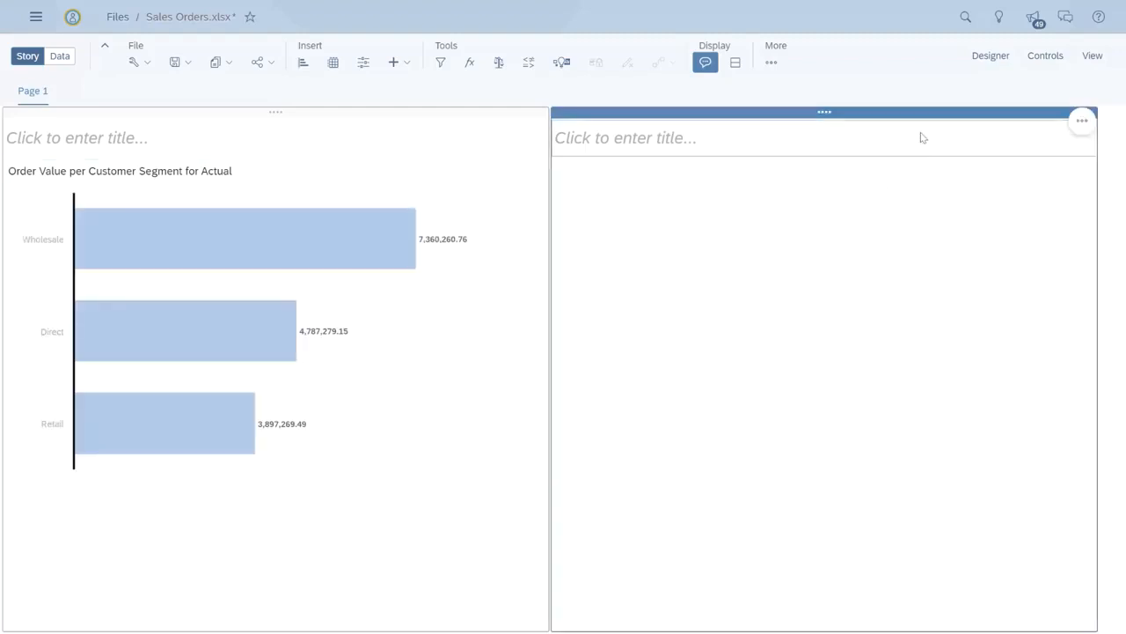
Step: Open Search to Insight and ask "show order value by product"
click(1005, 24)
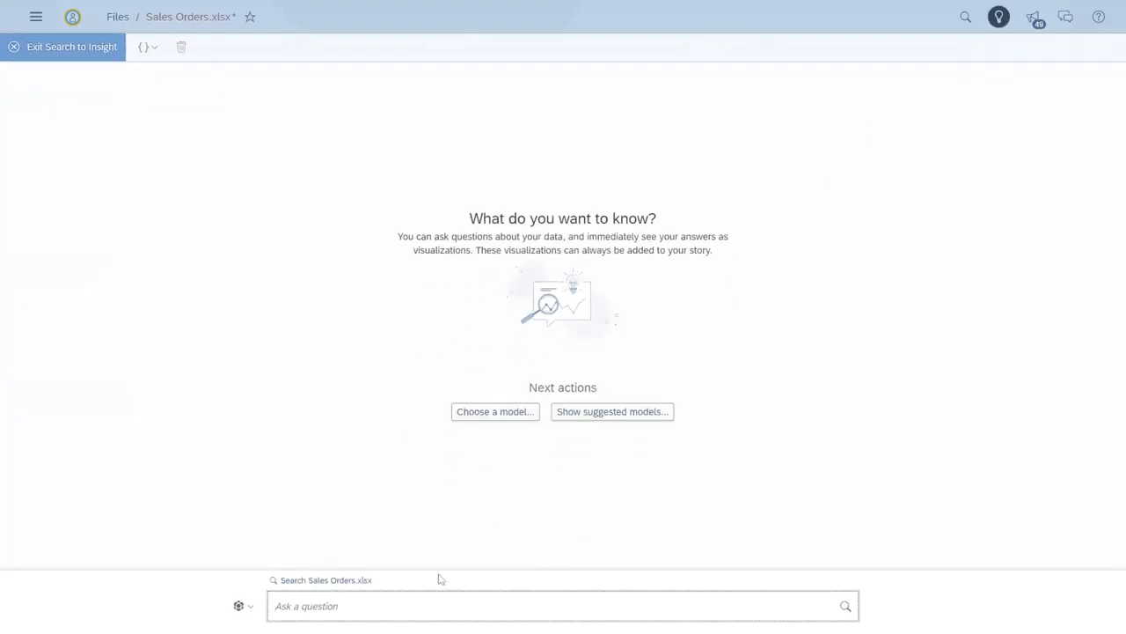
click(434, 594)
text(show order value by product)
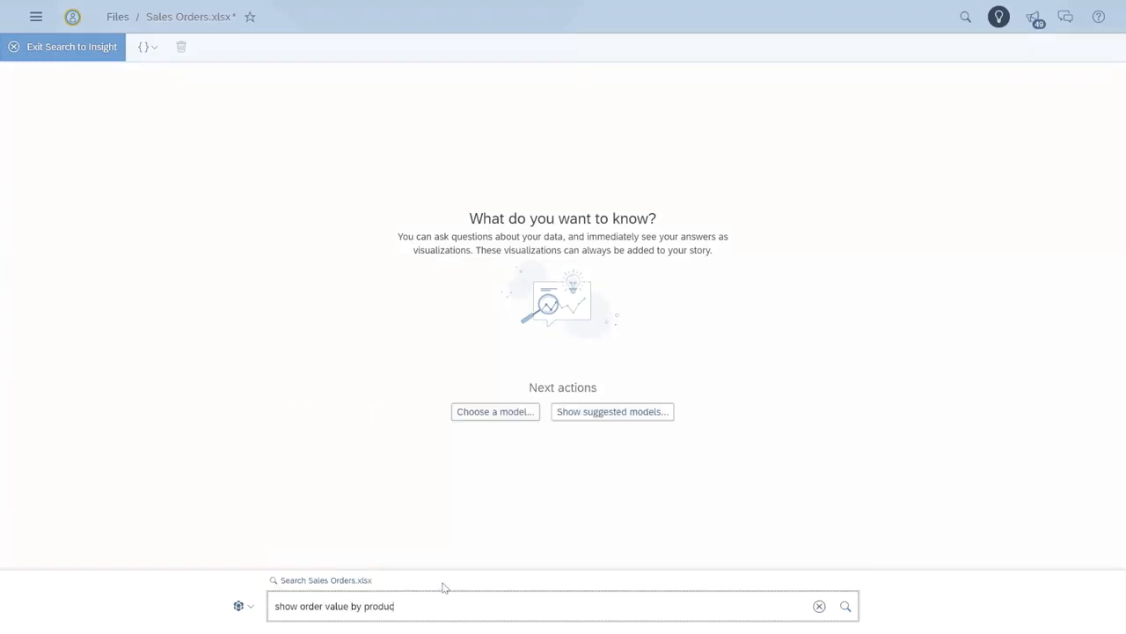
click(844, 606)
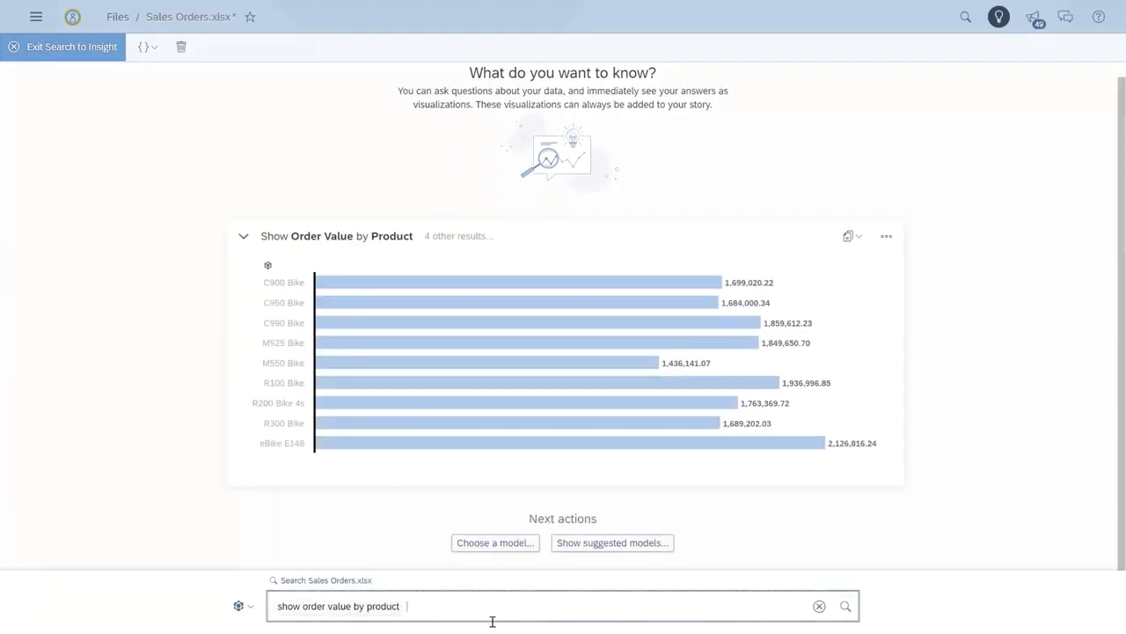
Step: Extend the question with "by Customer Segment" and run the search
click(434, 603)
text(by )
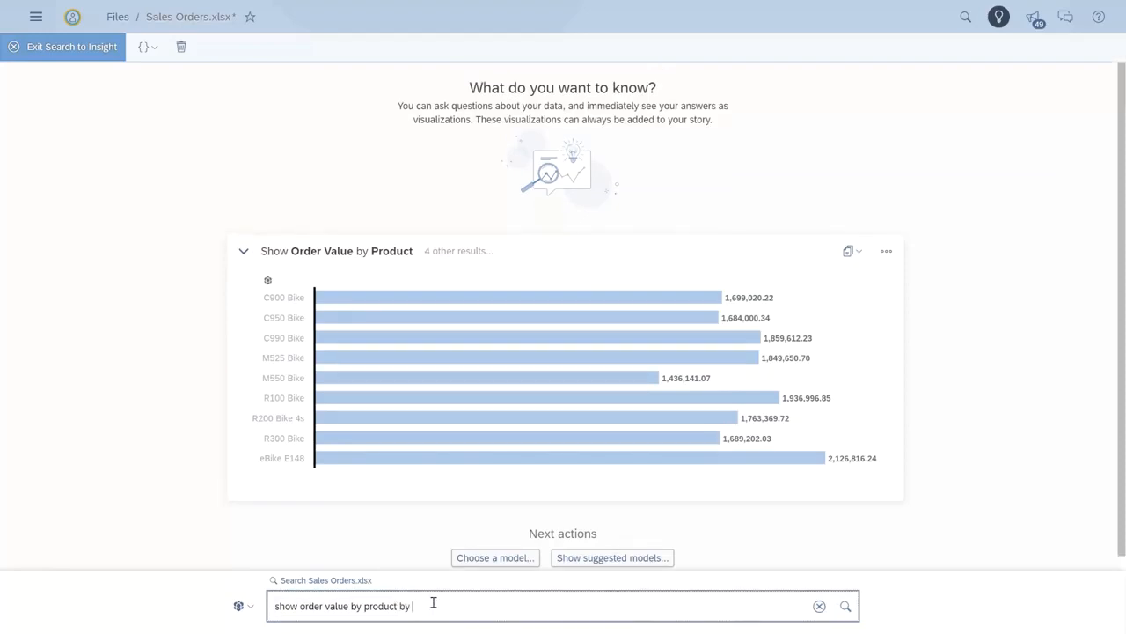
text(Customer Segment)
click(846, 605)
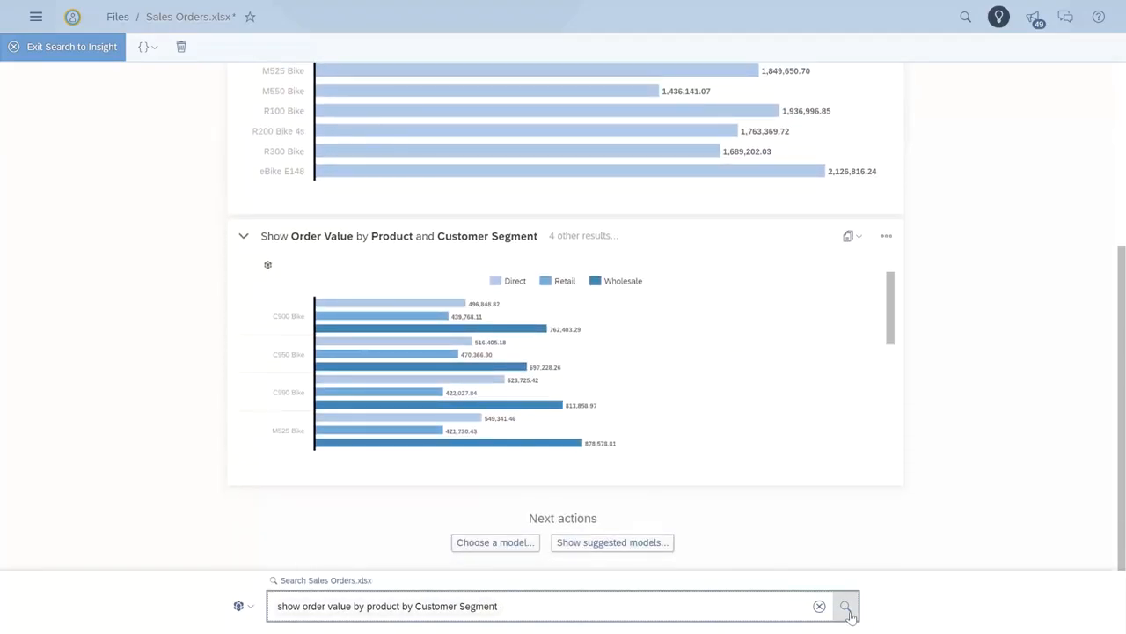
Step: Narrow the question with "for C990 bik", run the search, and check the chart's filter
key(BackSpace)
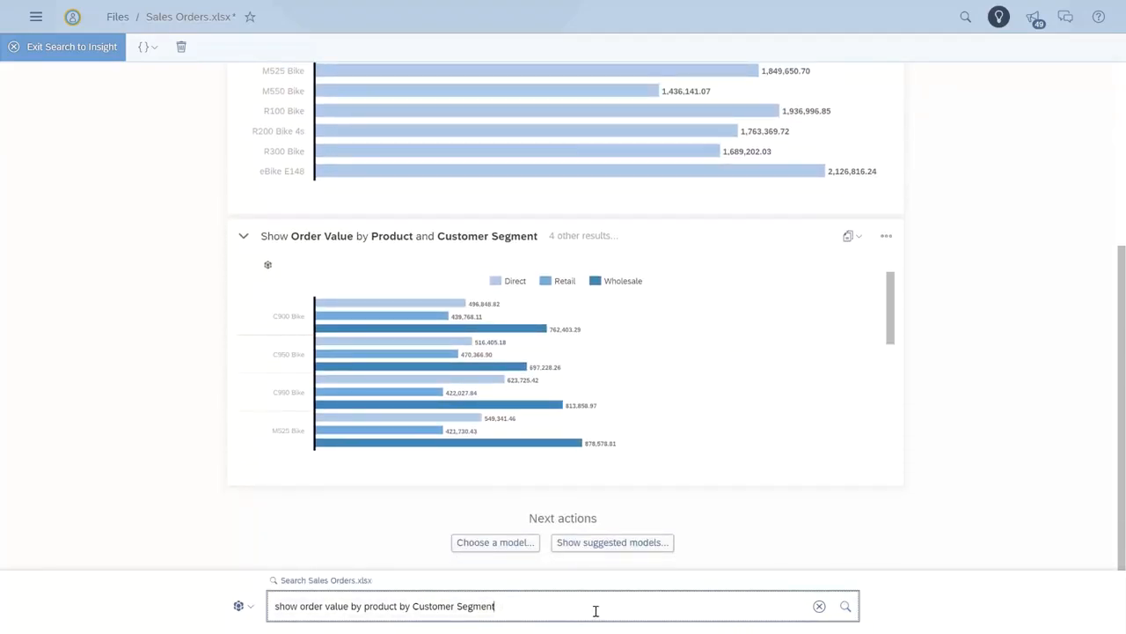
text(for C990 bik)
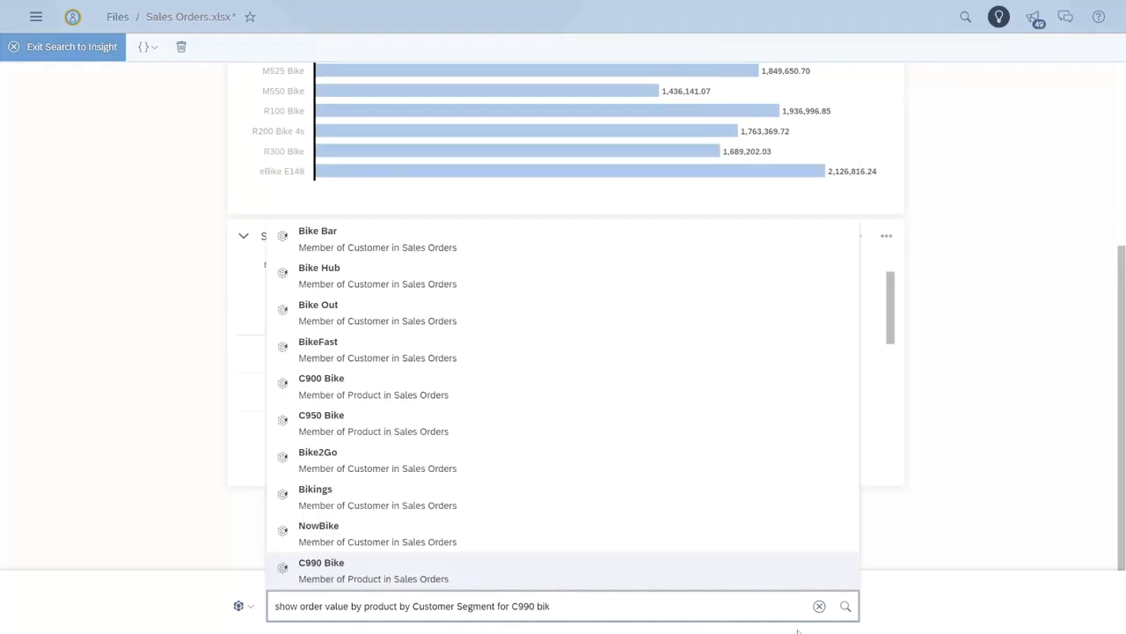
click(844, 605)
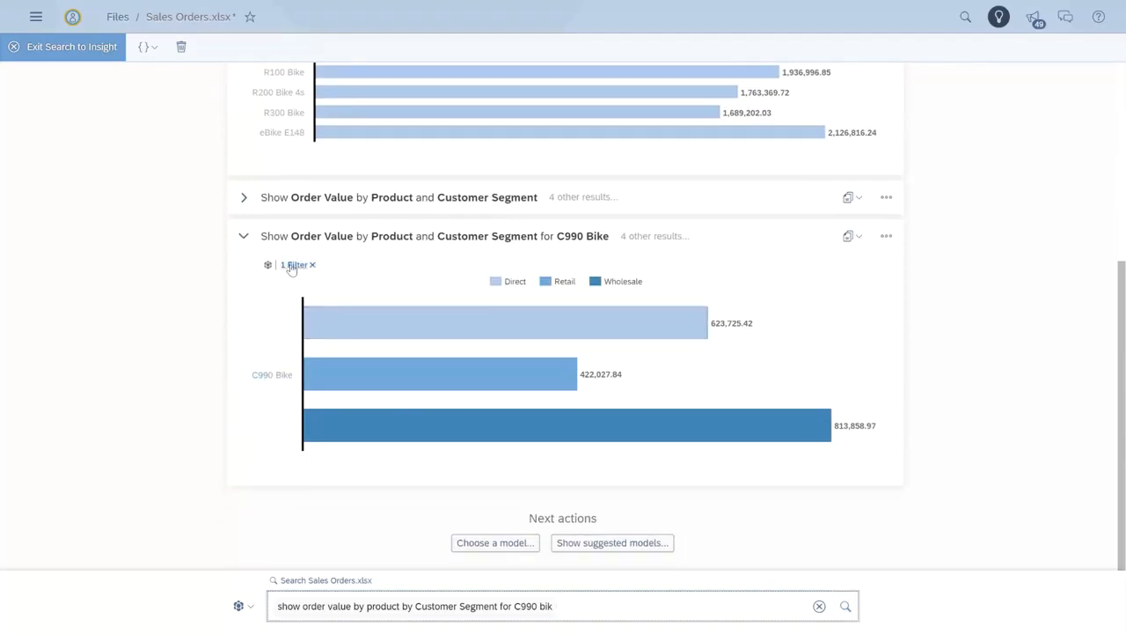
click(292, 266)
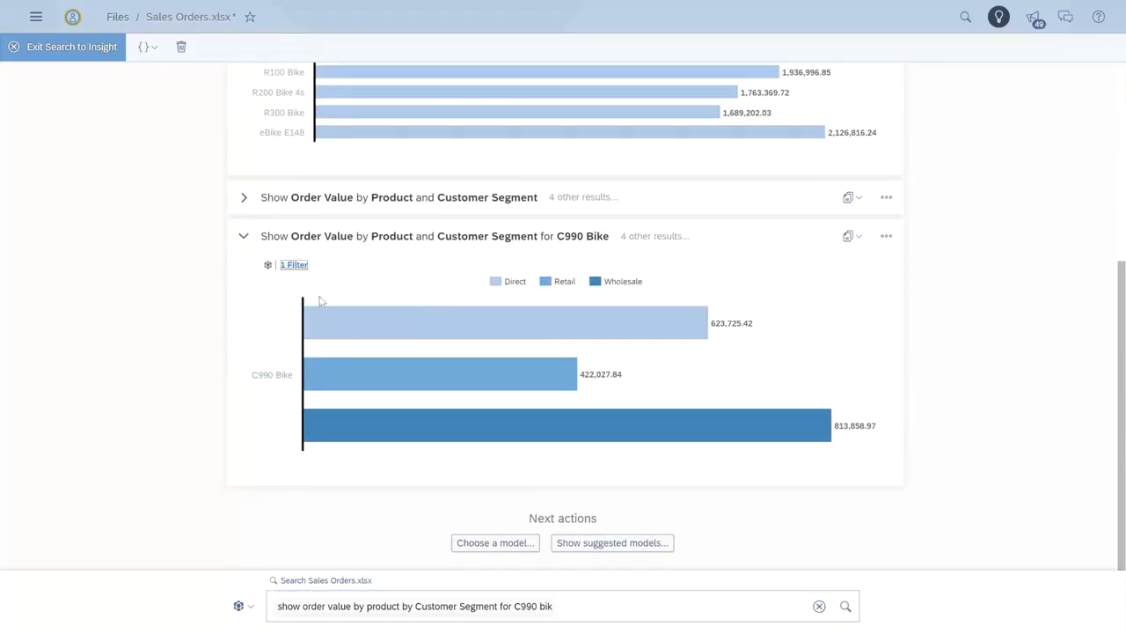
Step: Append "for previous year" to the question and run the search
click(602, 600)
text(for prev)
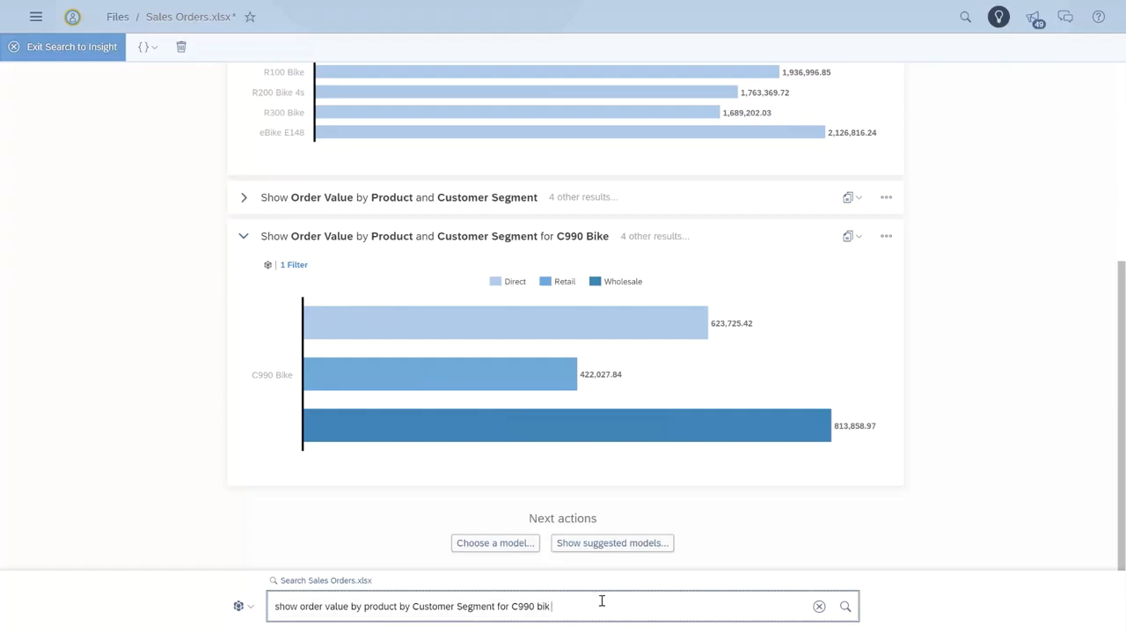
text(ious year)
click(844, 607)
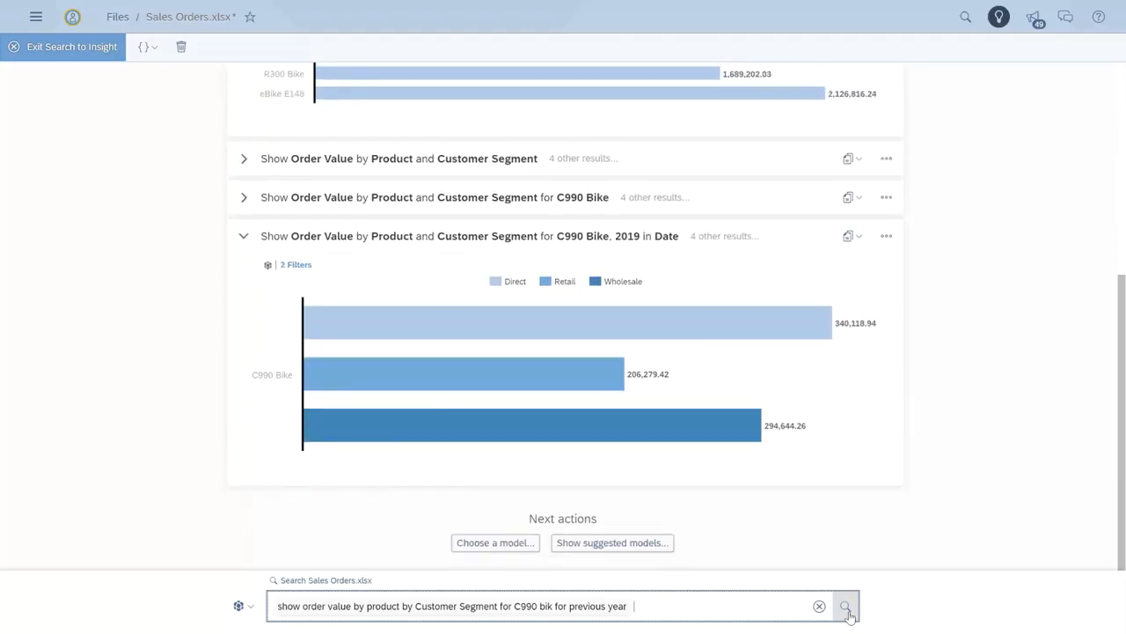
Step: Inspect the latest chart's two filters, including the Date filter
click(297, 265)
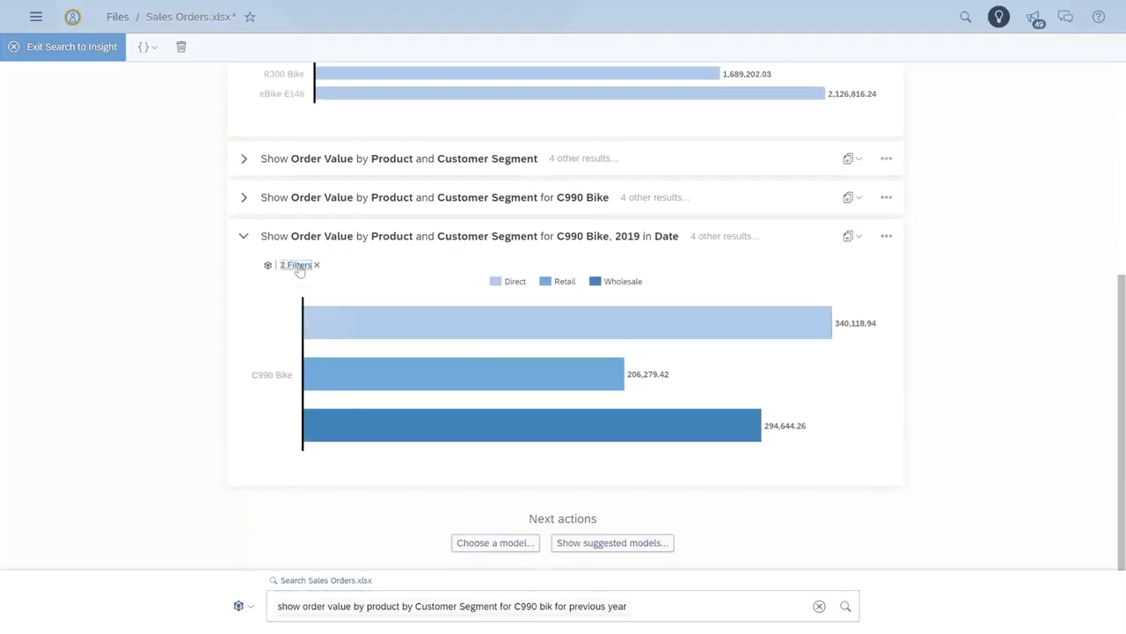
click(301, 308)
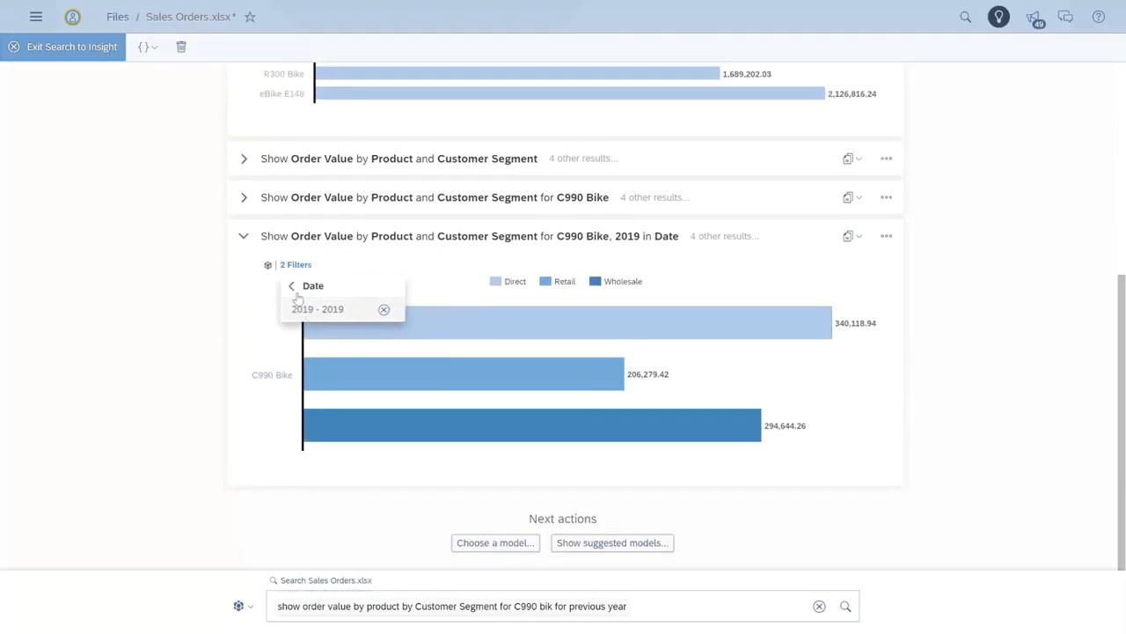
click(291, 286)
click(644, 609)
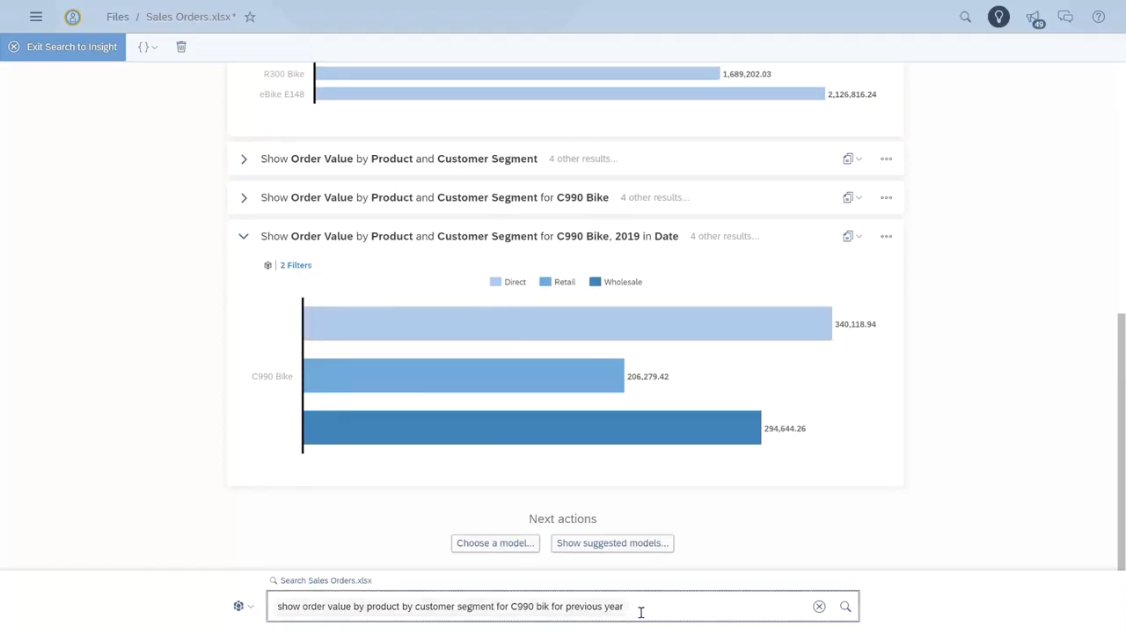
Step: Shorten the question to "show order value by Product" and run the search
key(BackSpace)
key(BackSpace)
key(BackSpace)
key(BackSpace)
key(BackSpace)
key(BackSpace)
key(BackSpace)
key(BackSpace)
key(BackSpace)
key(BackSpace)
key(BackSpace)
key(BackSpace)
key(BackSpace)
key(BackSpace)
key(BackSpace)
key(BackSpace)
key(BackSpace)
key(BackSpace)
key(BackSpace)
key(BackSpace)
key(BackSpace)
key(BackSpace)
key(BackSpace)
key(BackSpace)
key(BackSpace)
key(BackSpace)
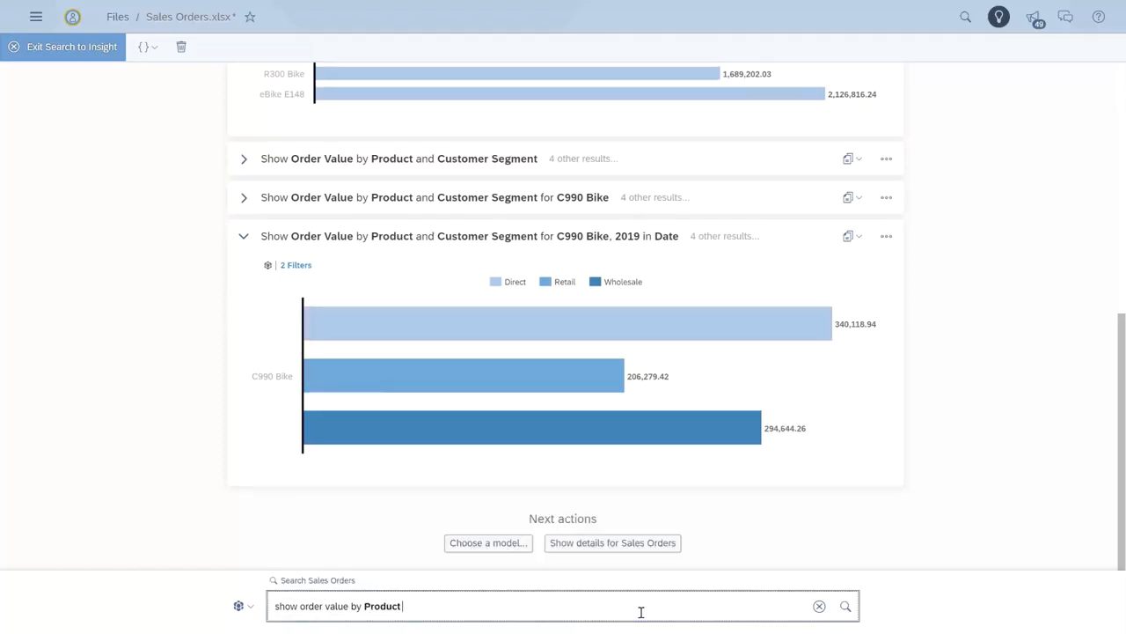
key(Return)
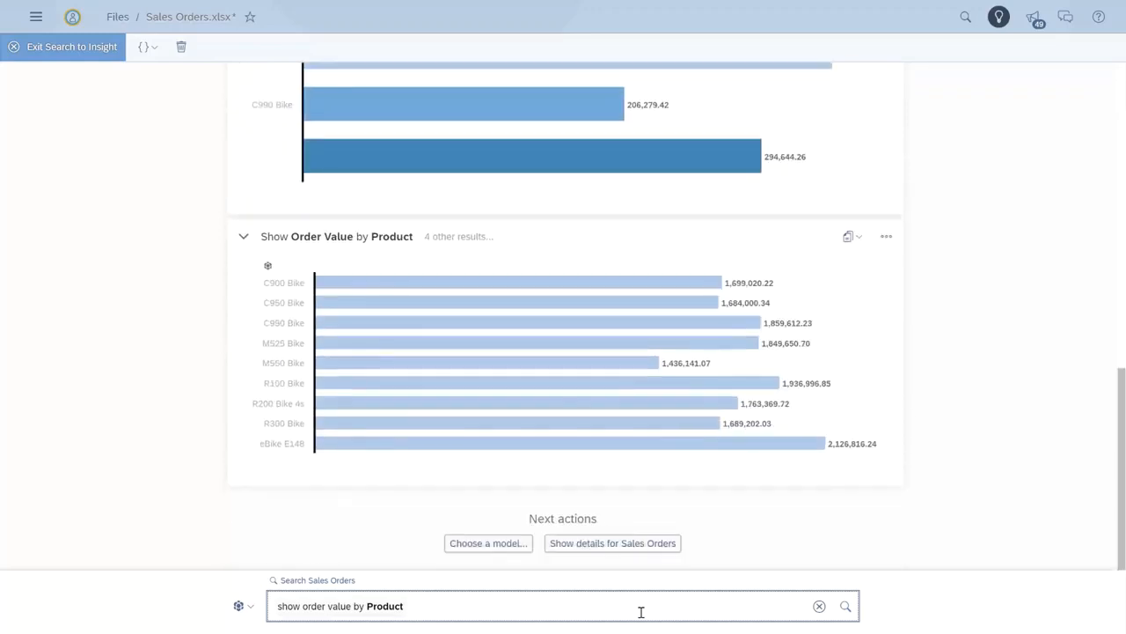
Step: Copy the Order Value by Product chart into the story and exit Search to Insight
click(851, 236)
mouse_move(881, 303)
click(953, 344)
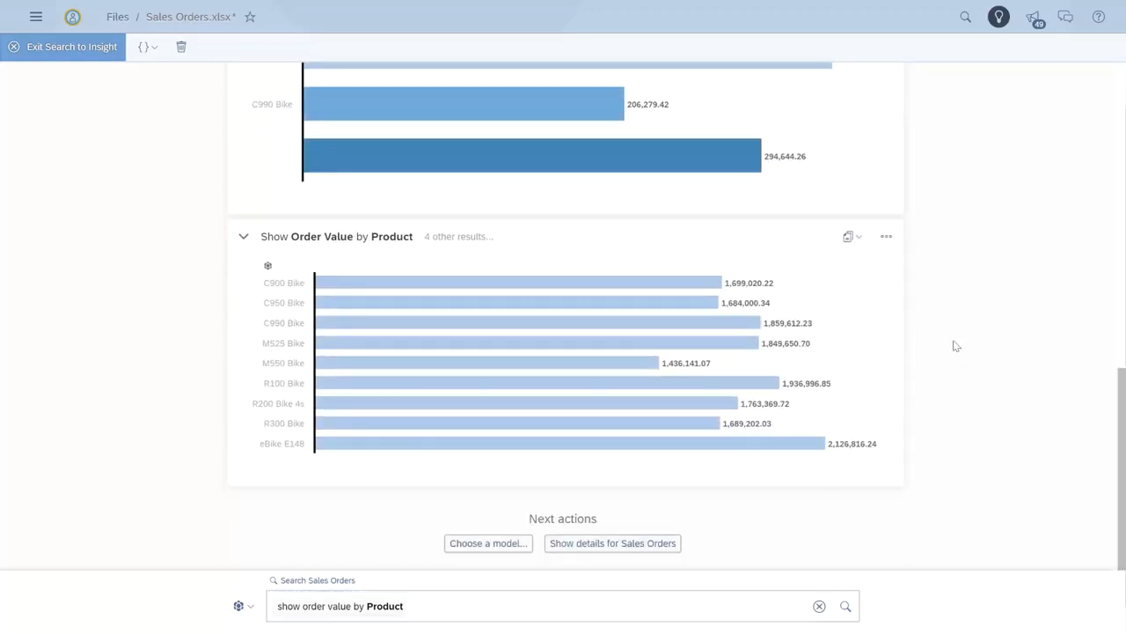
click(116, 51)
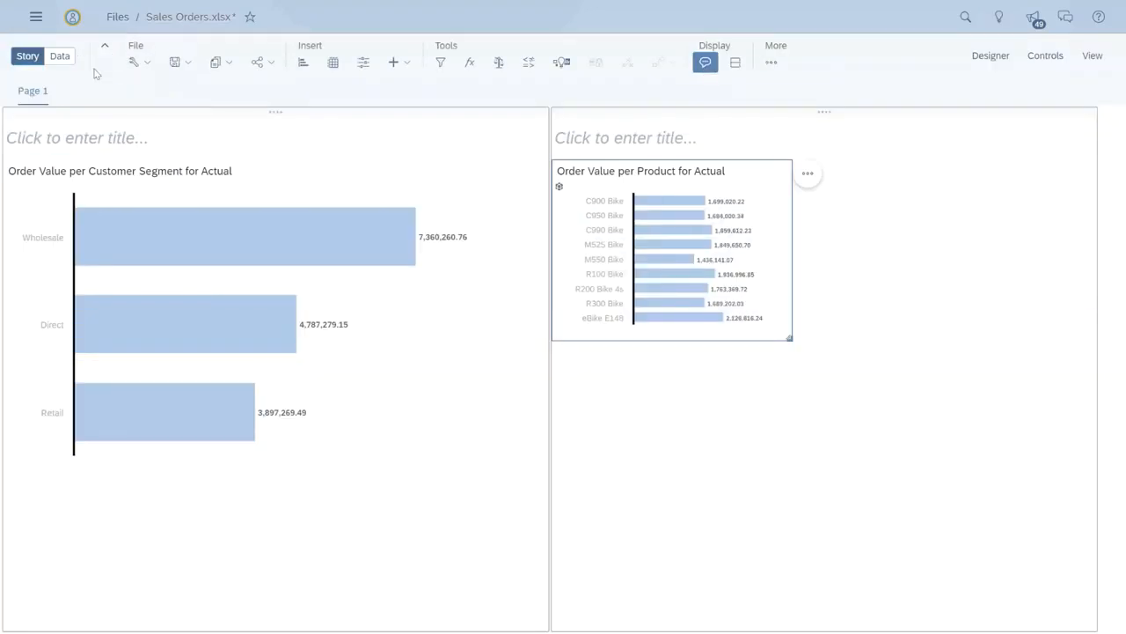
Step: Enlarge the Order Value per Product chart on the story page
drag(789, 337, 1002, 429)
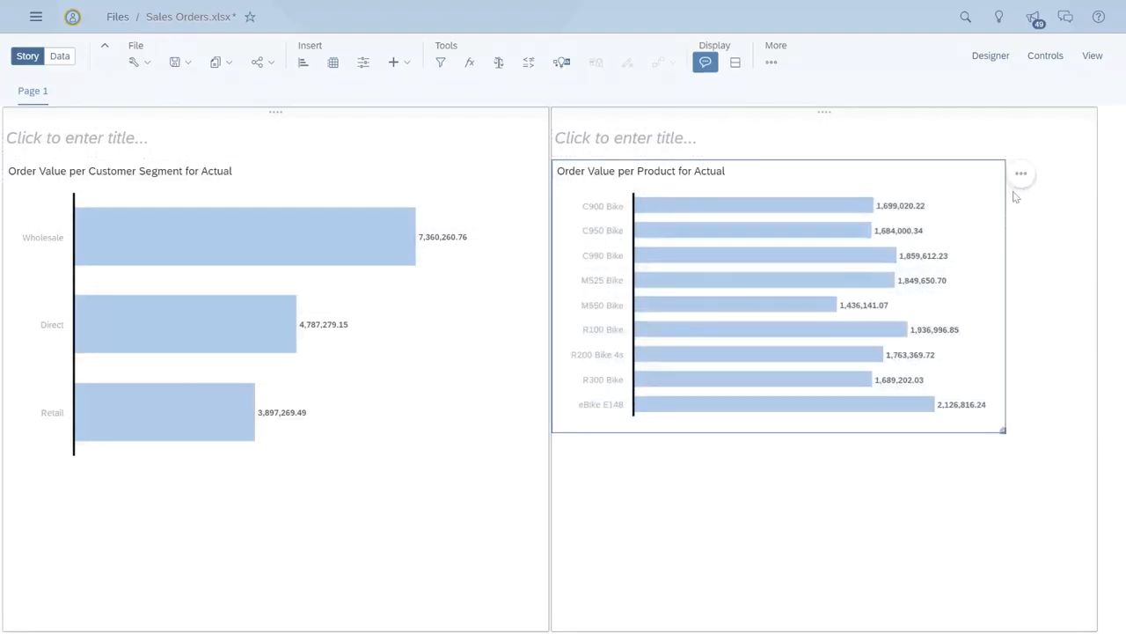
mouse_move(823, 310)
mouse_move(911, 411)
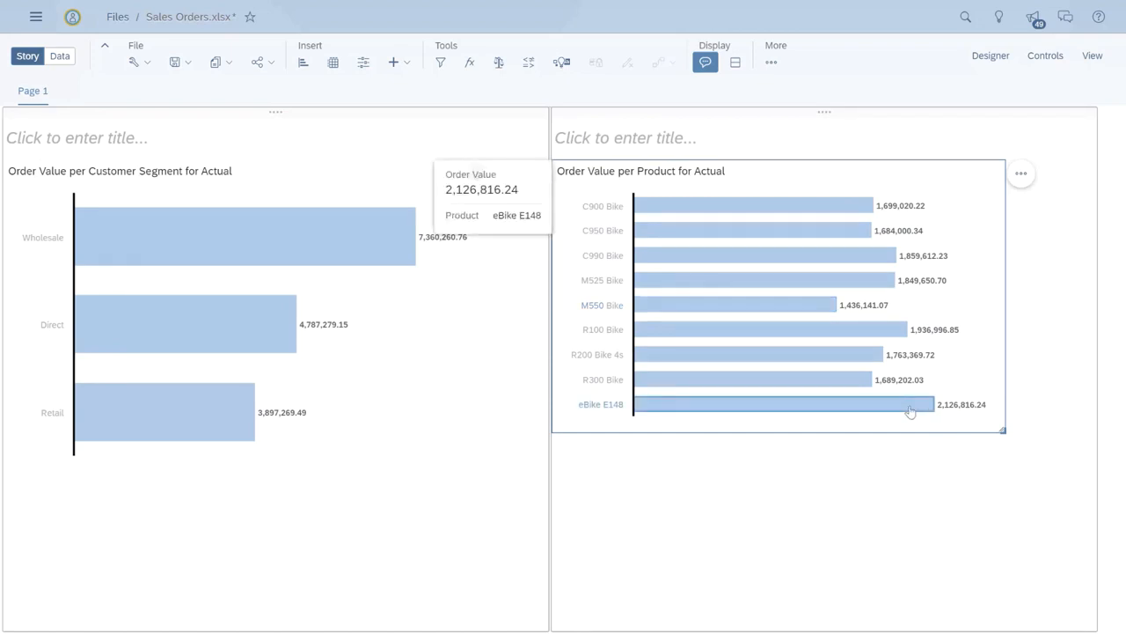
Step: Add Smart Insights to the Order Value per Product chart and open its detailed insights
click(1021, 175)
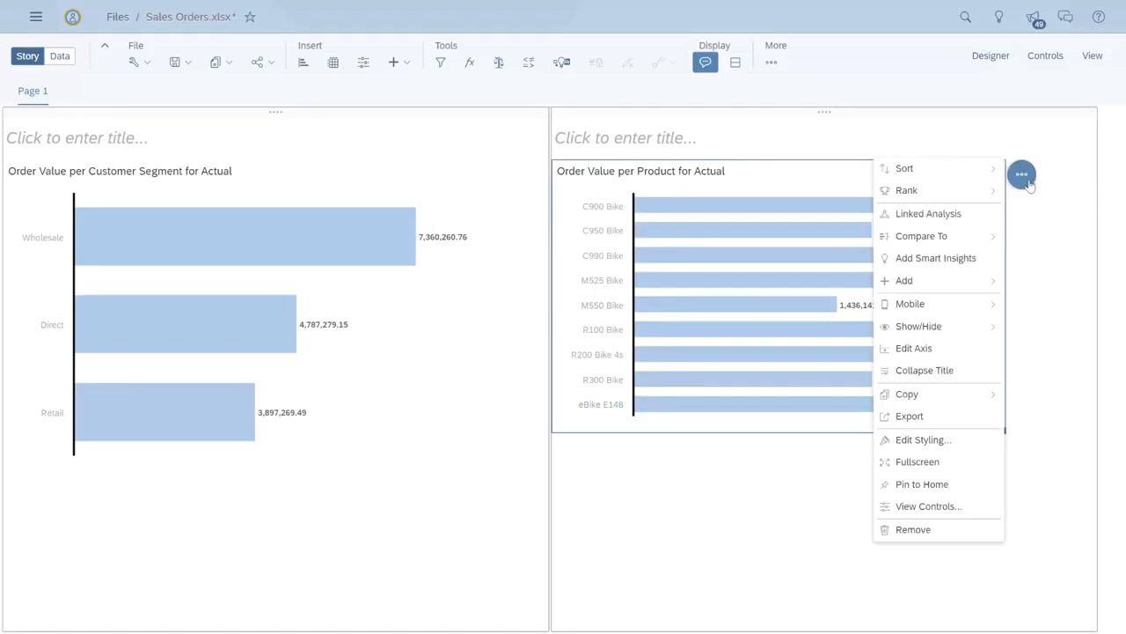
click(954, 264)
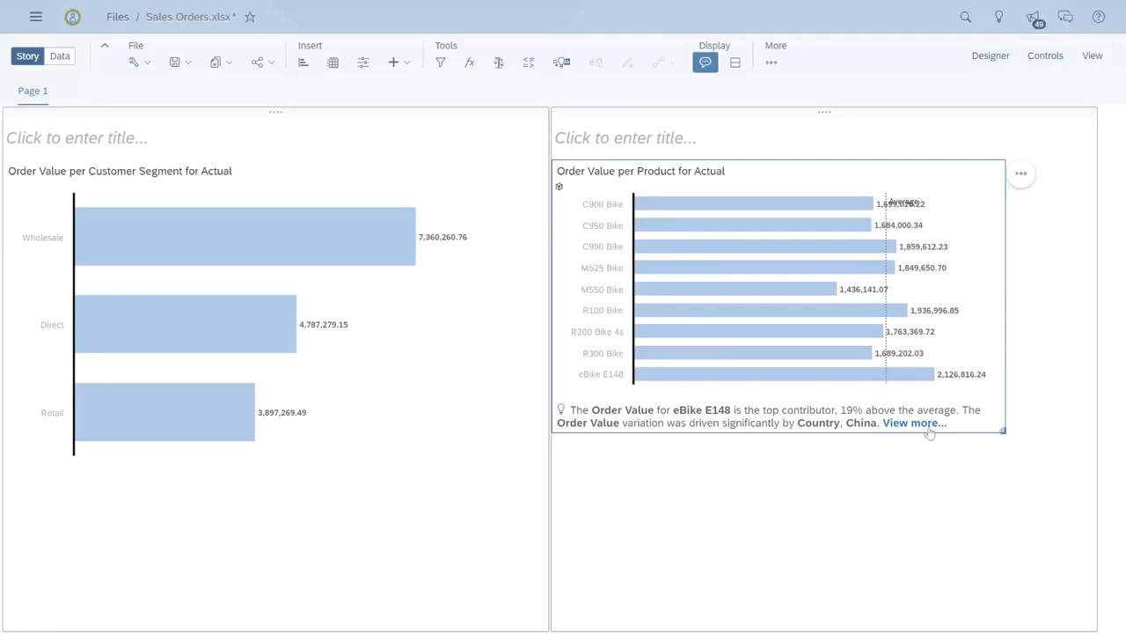
click(929, 428)
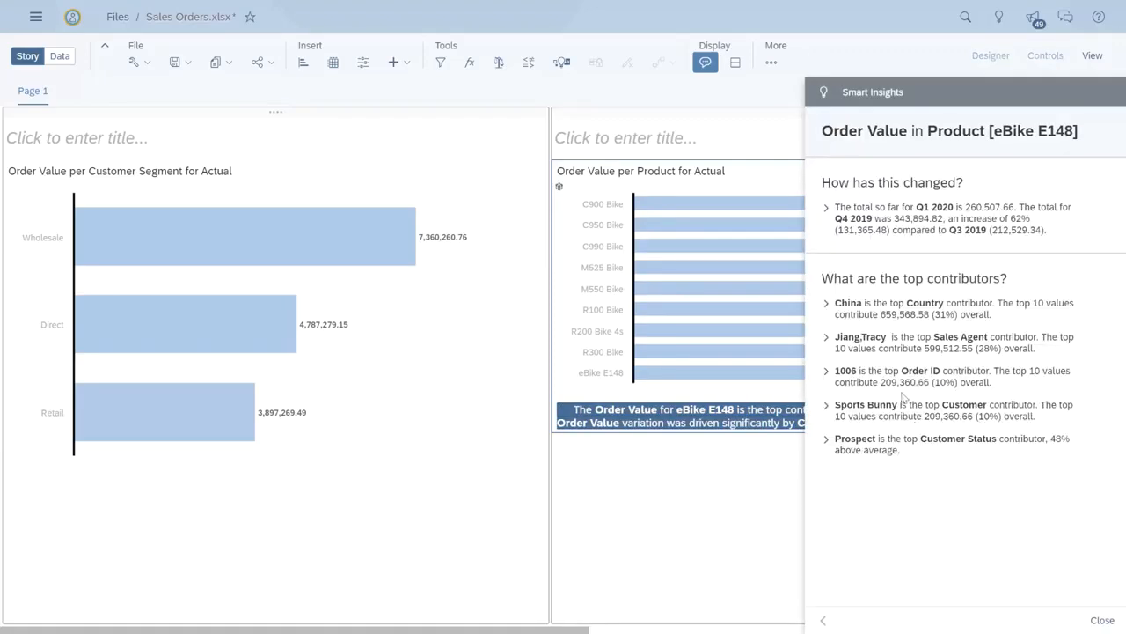
Step: Examine the Smart Insights change and top contributor breakdowns for eBike E148, then close the panel
click(830, 313)
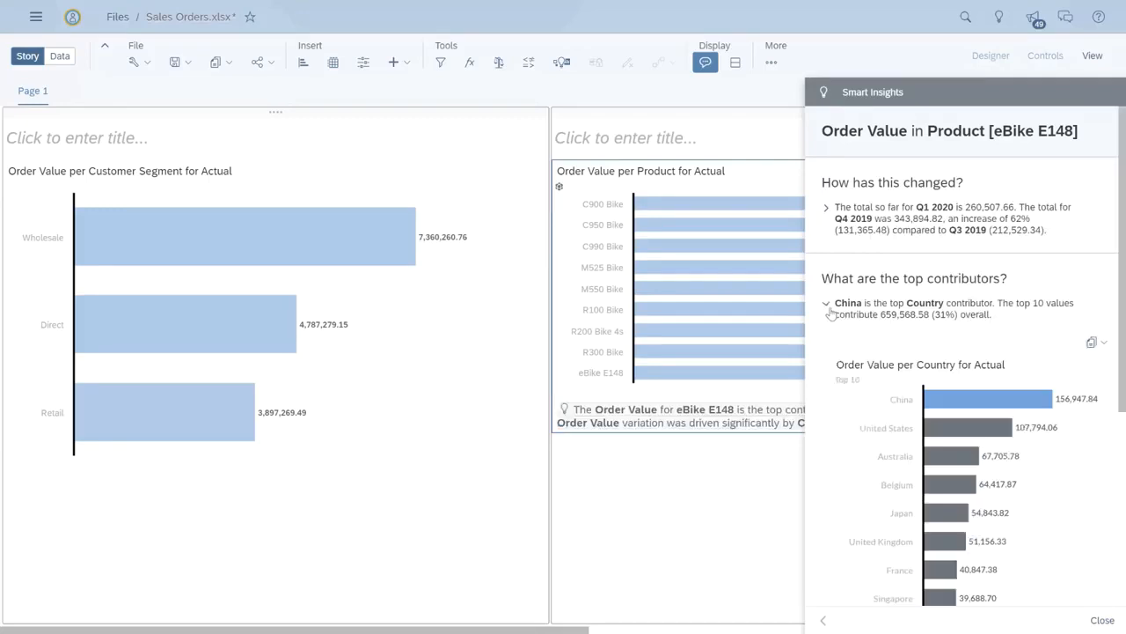
scroll(830, 313, down, 1)
scroll(831, 313, up, 1)
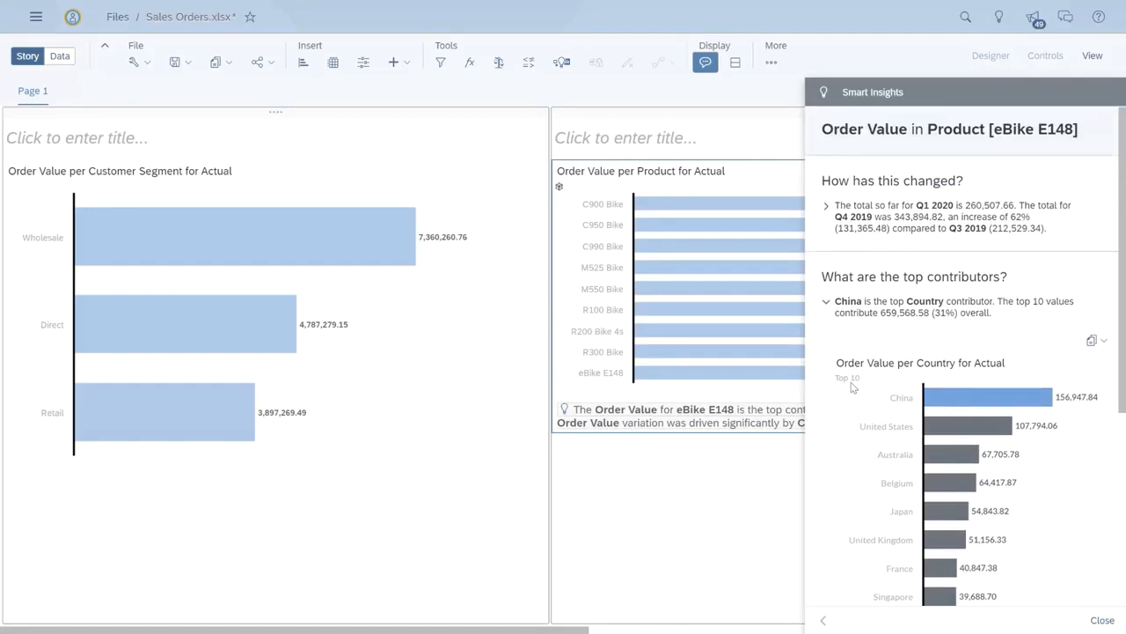
click(828, 306)
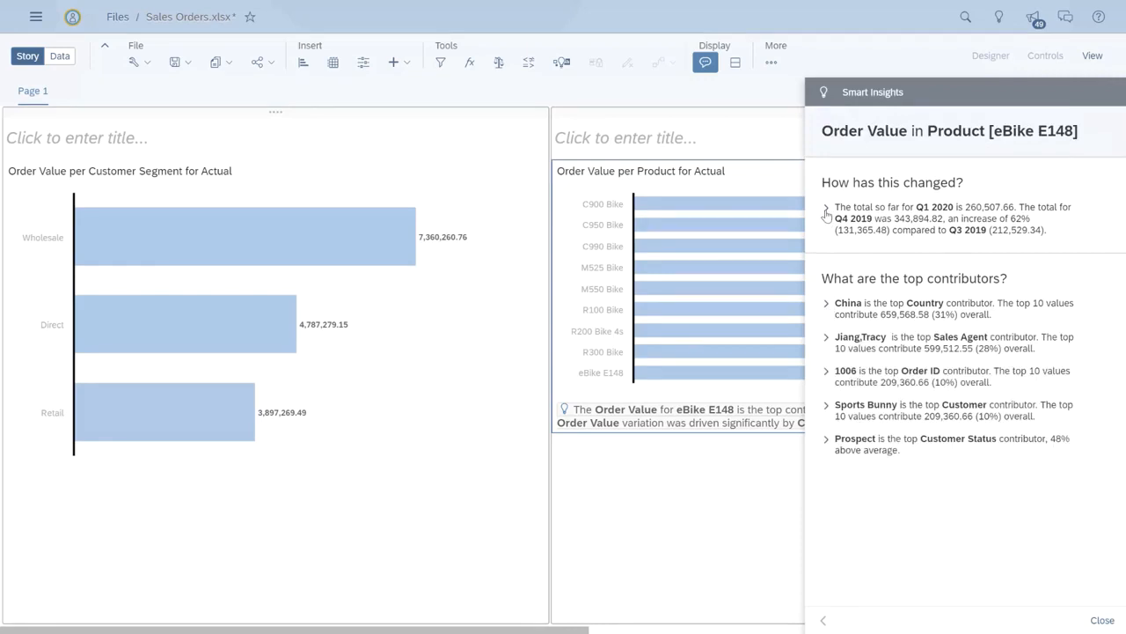
click(826, 211)
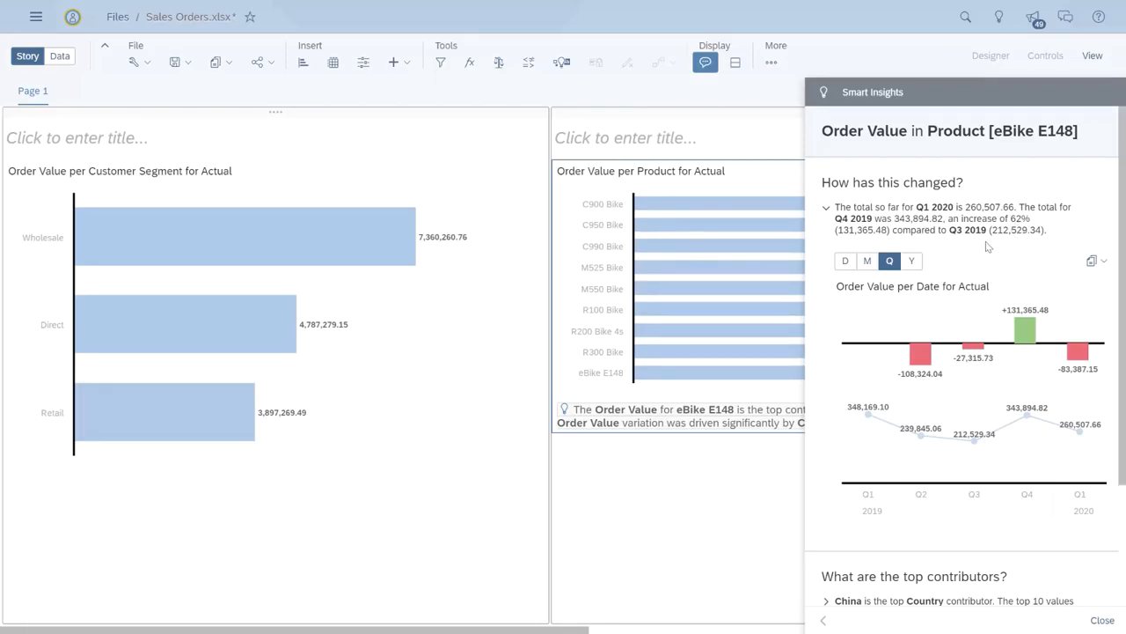
click(827, 209)
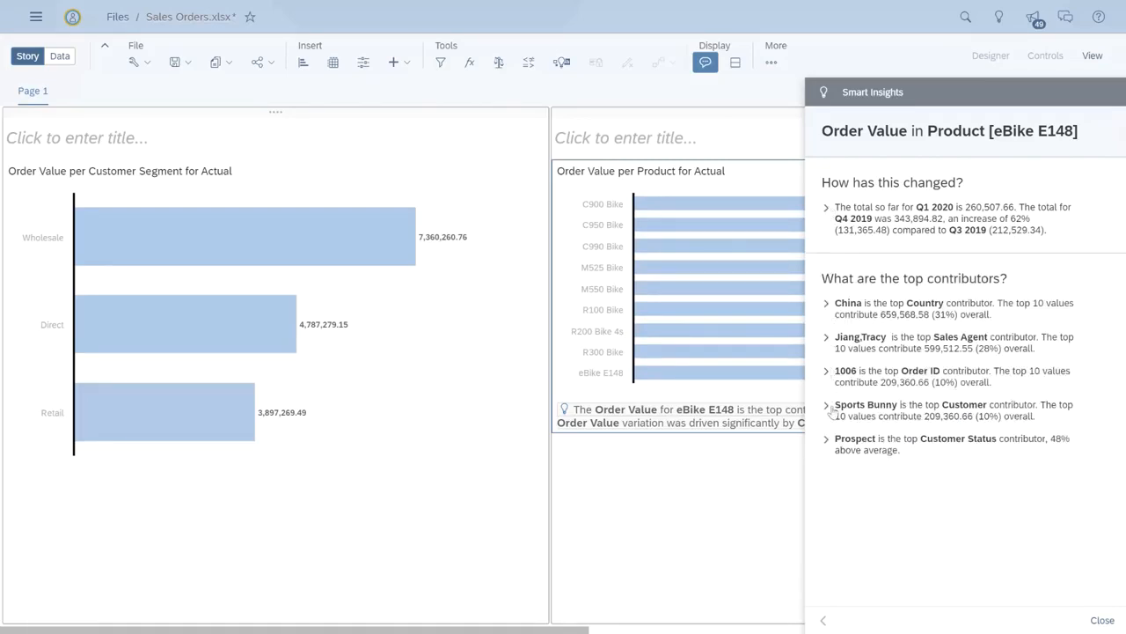
click(825, 441)
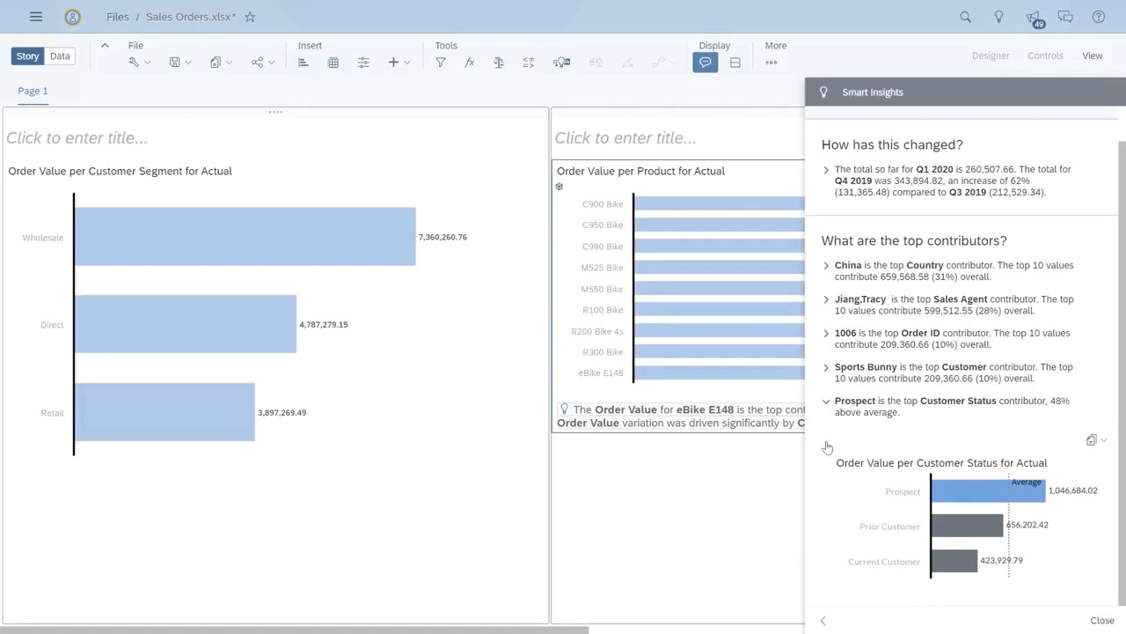
click(1102, 621)
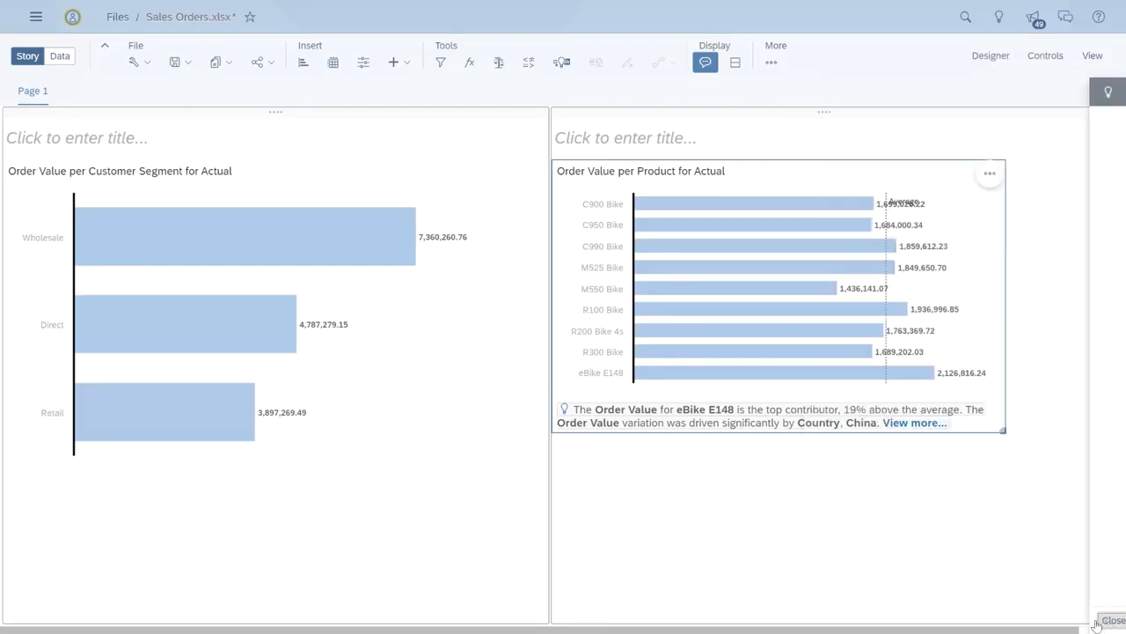
Step: Share the story with the Cycle_Org_Network team with View access
click(270, 64)
click(276, 84)
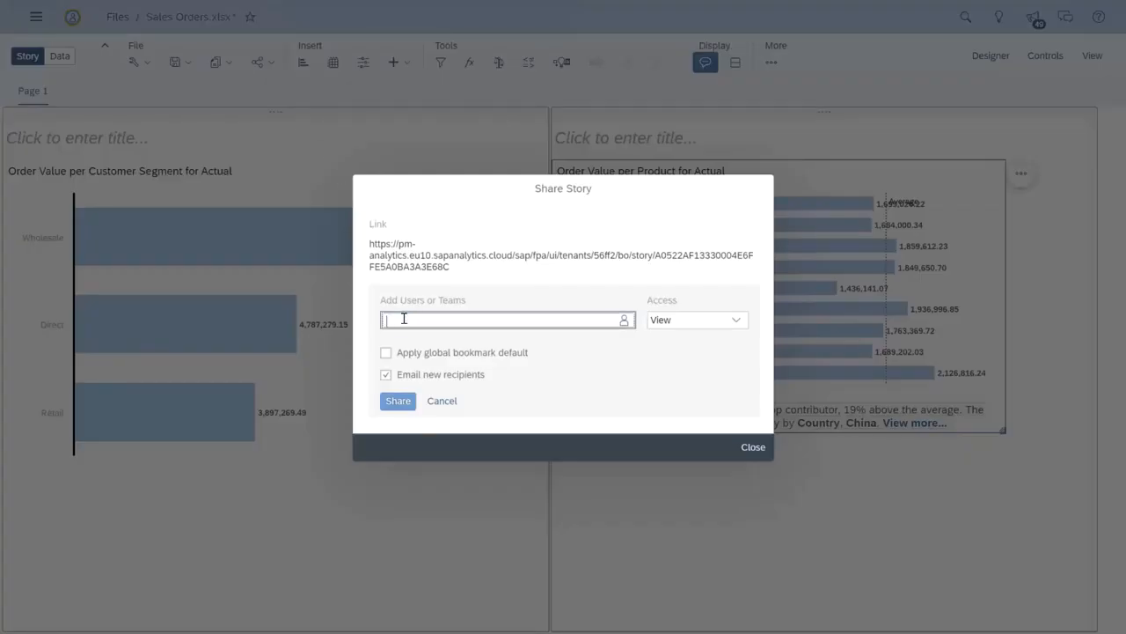
text(cyc)
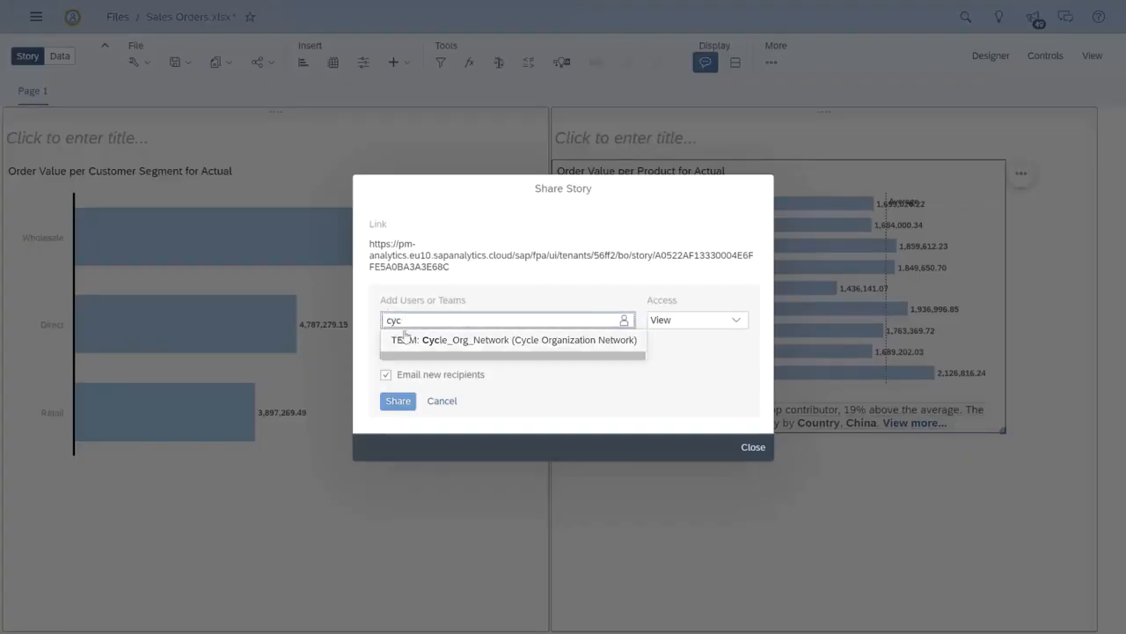
click(412, 340)
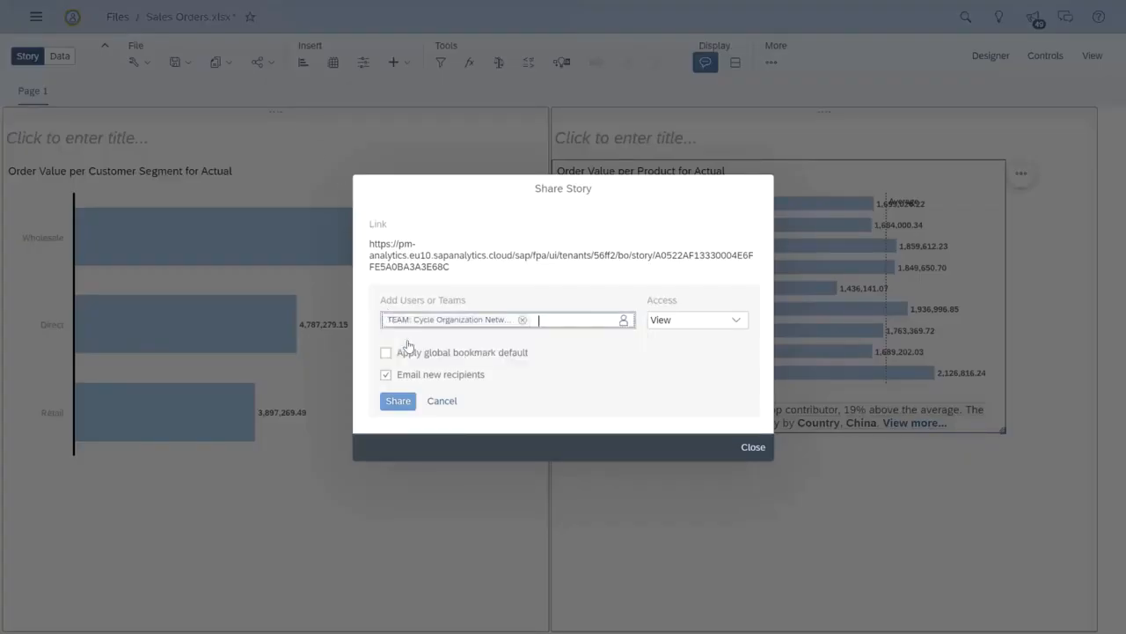
click(397, 404)
click(752, 471)
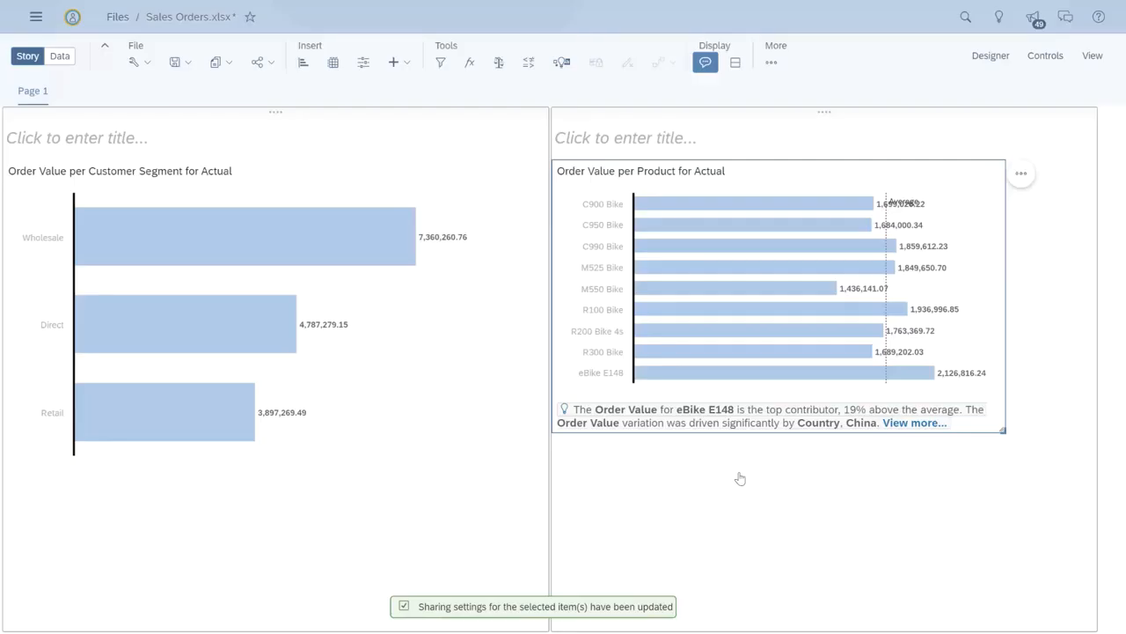
Step: Add a comment on the Customer Segment chart mentioning a colleague and asking "Is this what you are looking for ?"
click(501, 175)
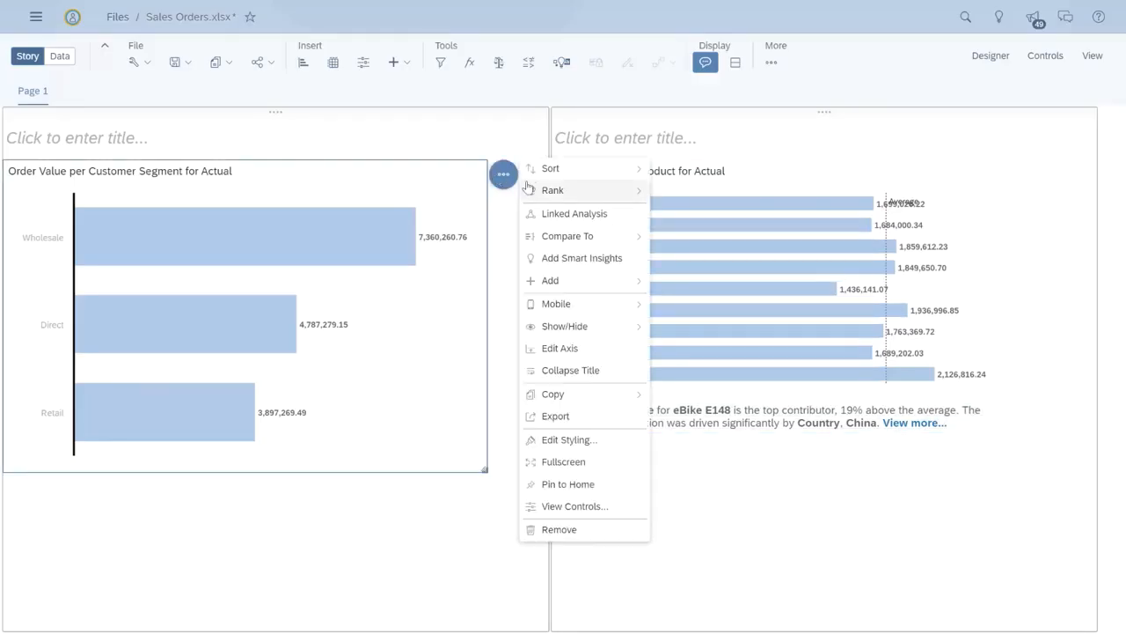
mouse_move(572, 280)
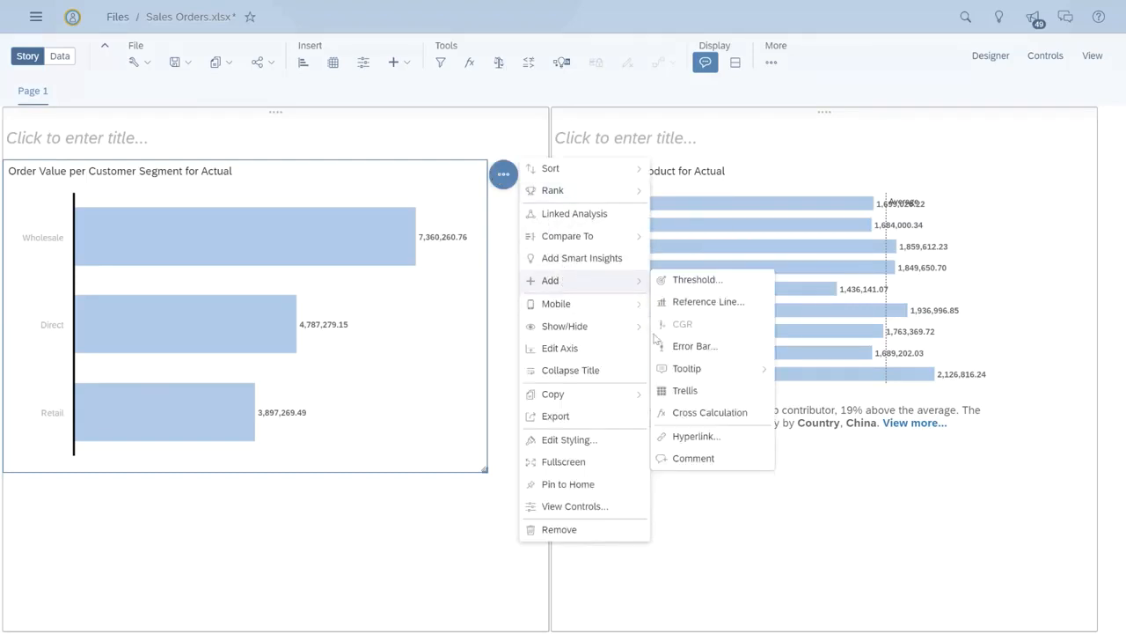
click(685, 458)
click(551, 209)
text(@dr)
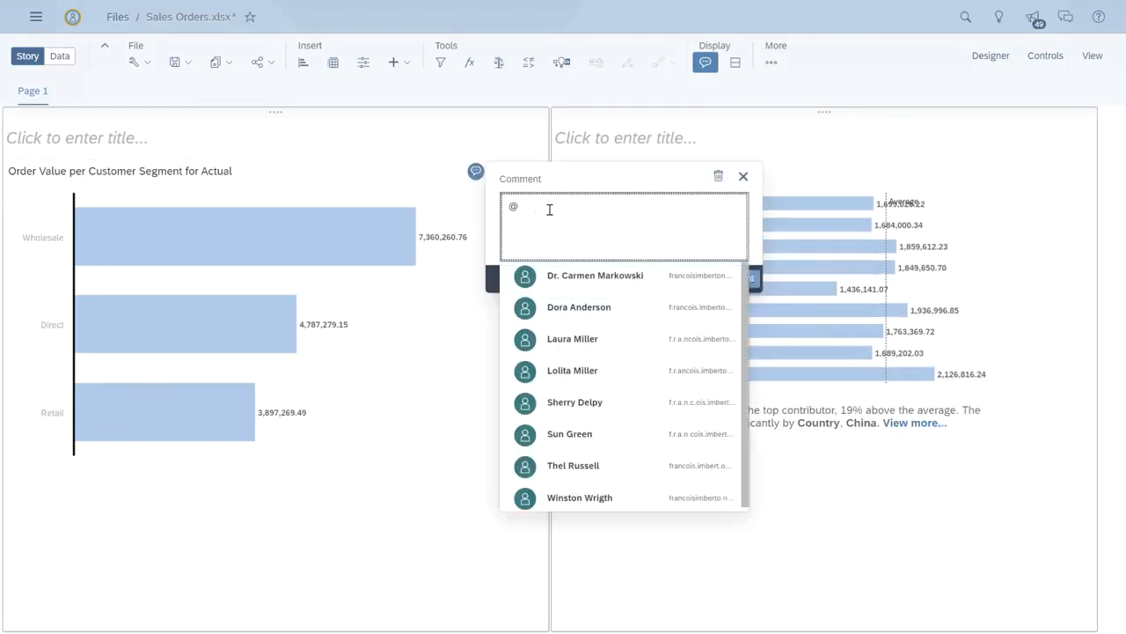
click(595, 275)
text(Is th)
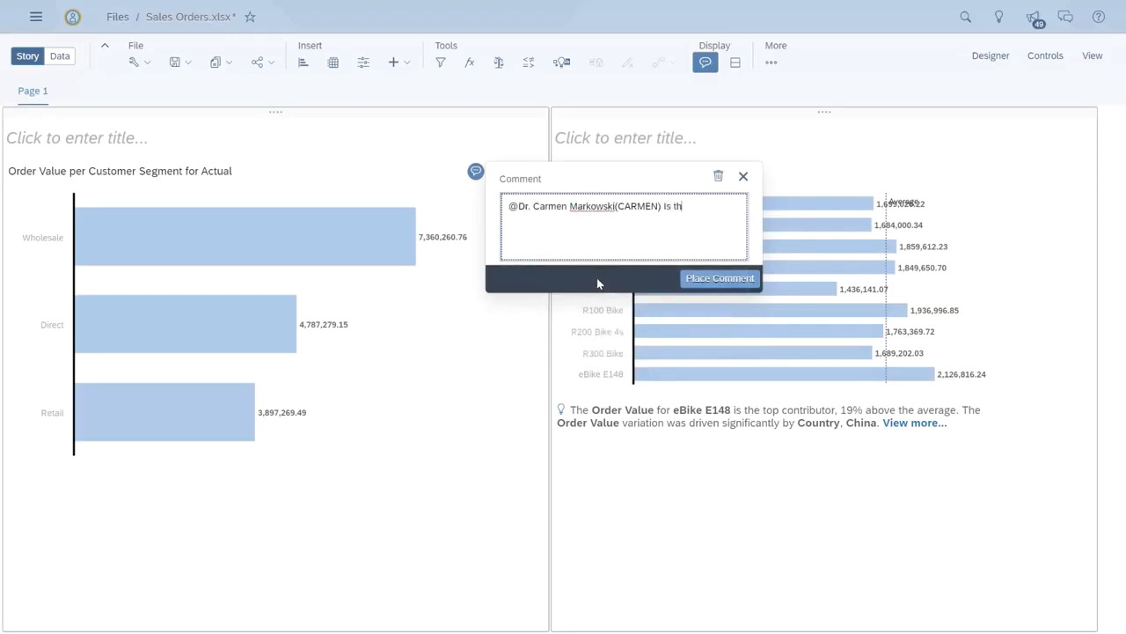
text(is what you are looking for )
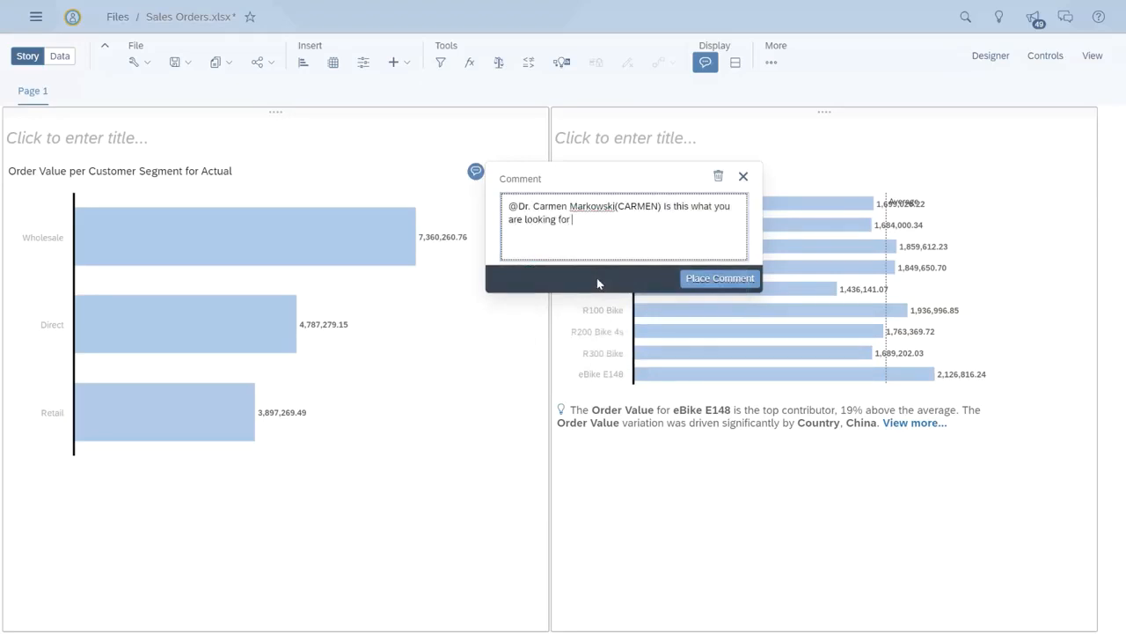
text(?)
click(719, 278)
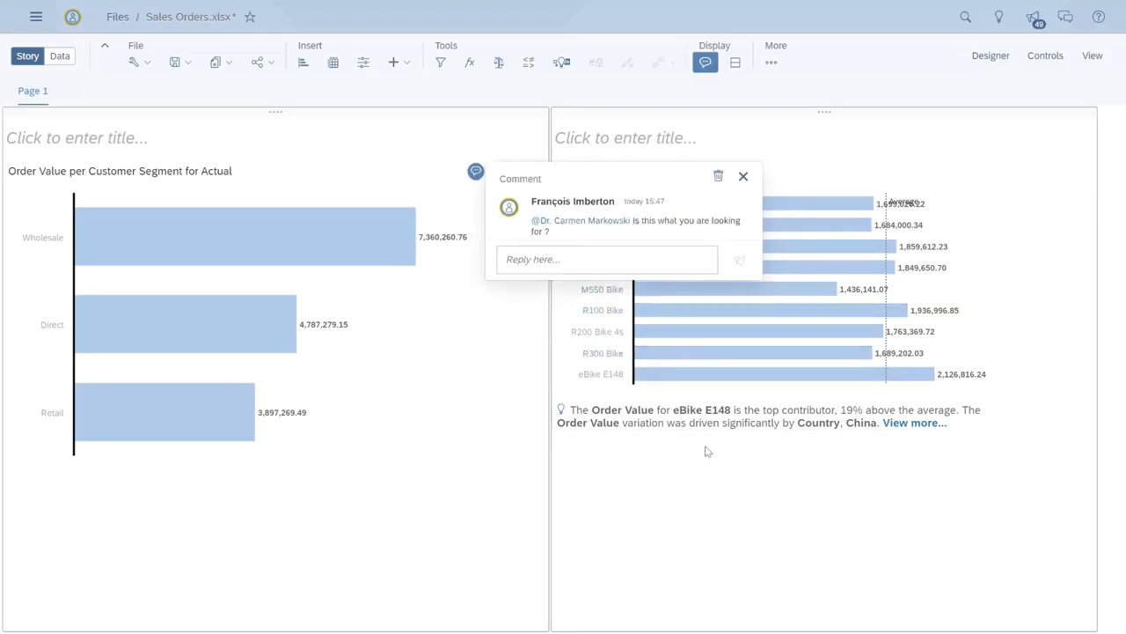
click(744, 176)
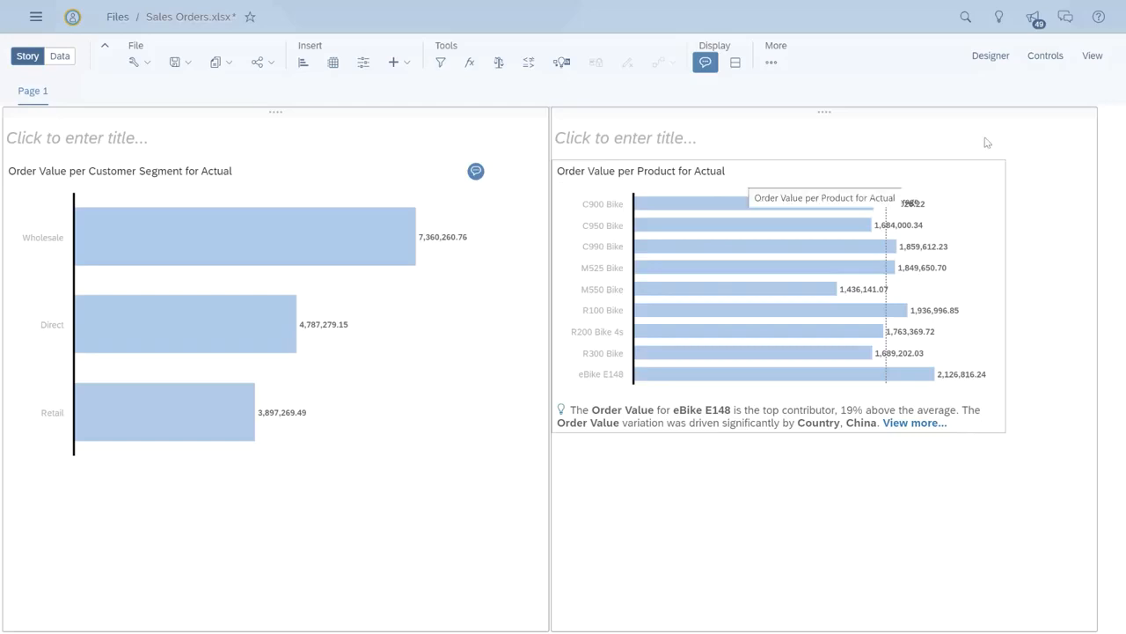
Step: Review the story's discussions and comment threads, including the colleague's reply
click(1066, 16)
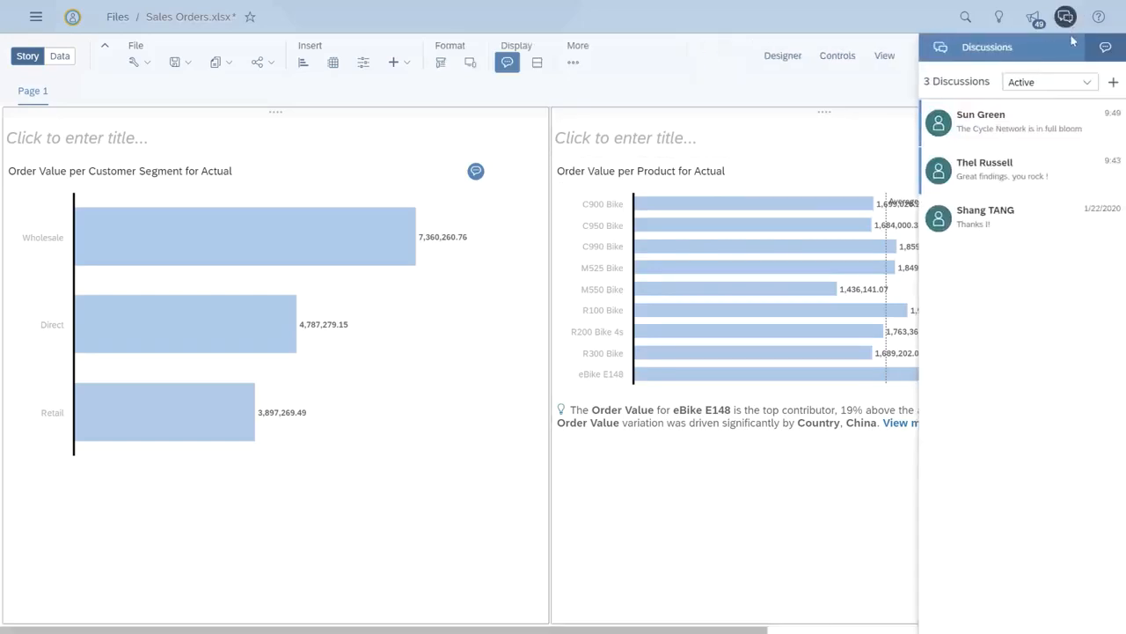
click(1105, 48)
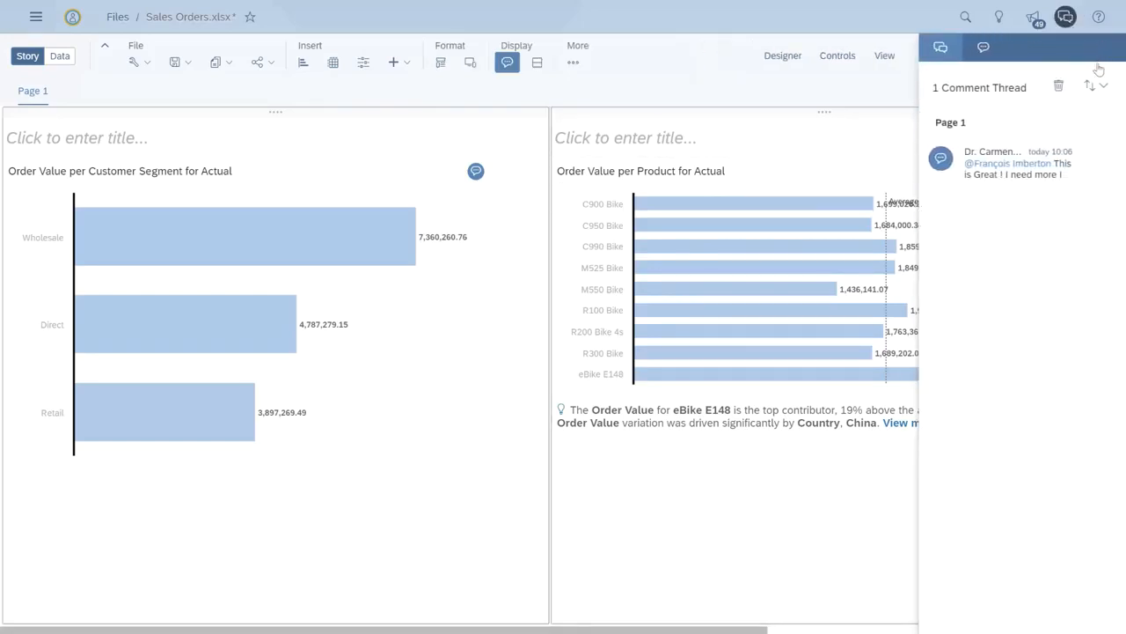
click(1067, 167)
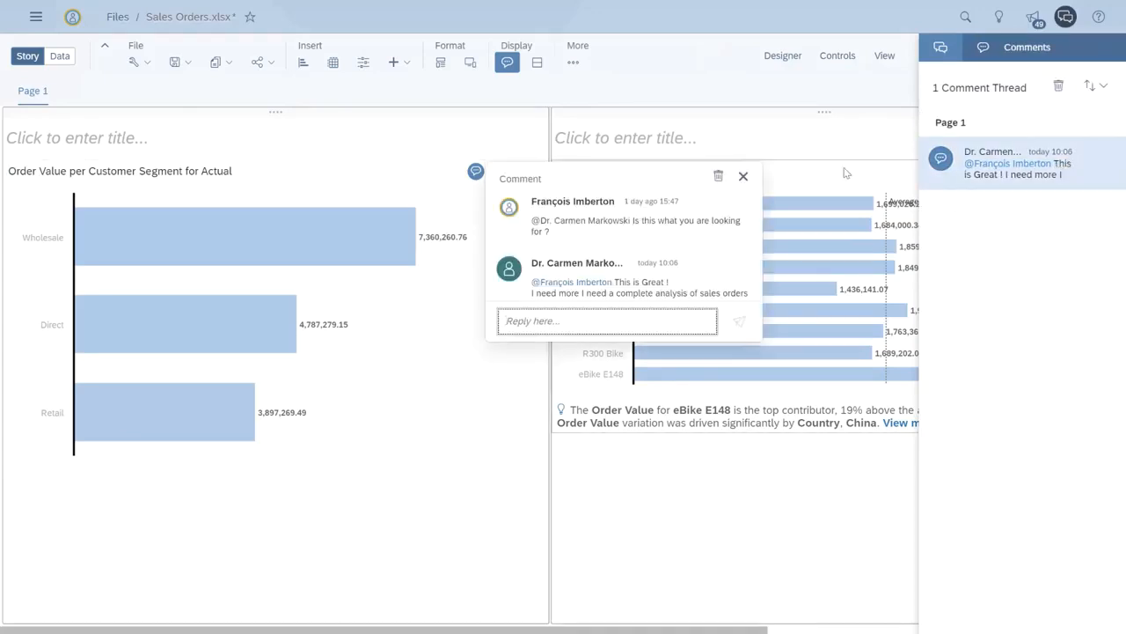
click(743, 176)
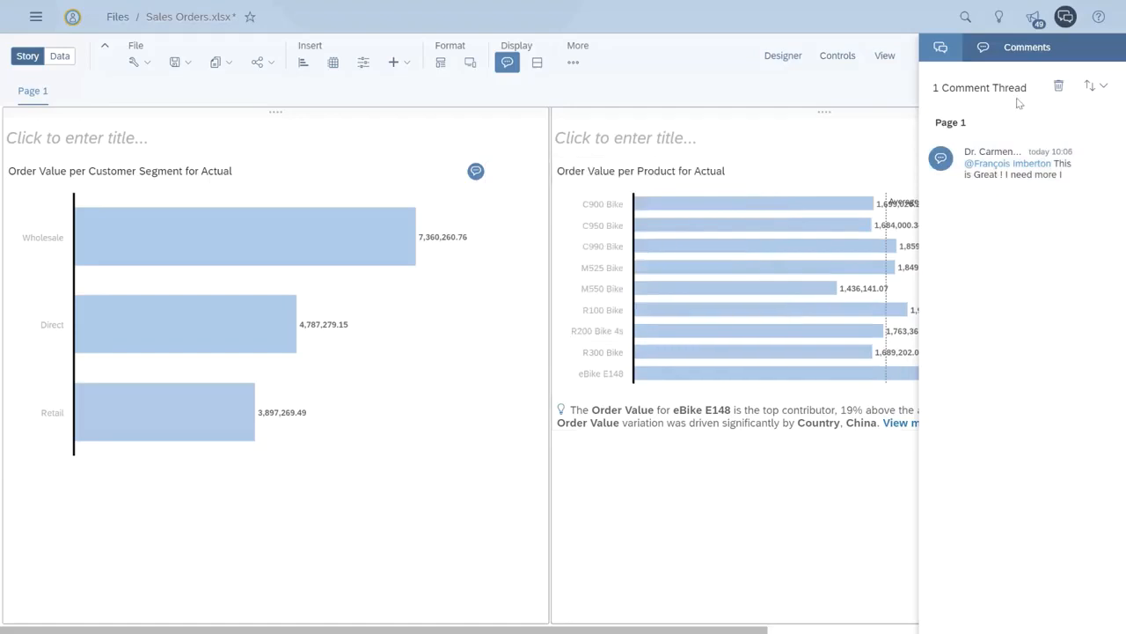
click(1066, 17)
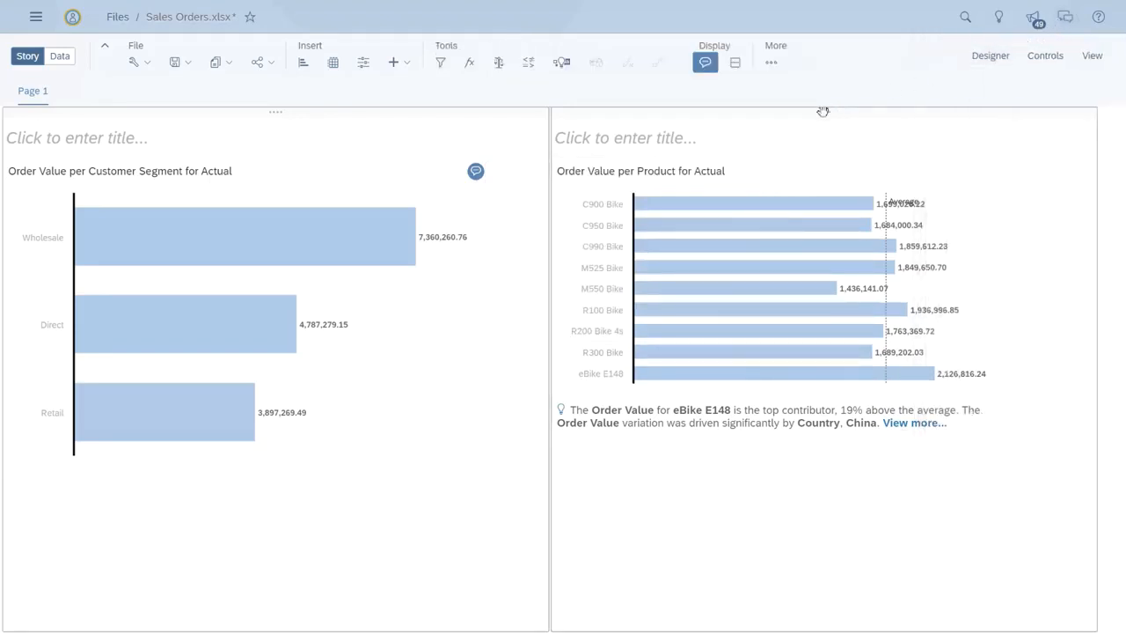
Step: Switch to the Sales Orders workbook in Excel and scroll through the order rows
click(742, 171)
key(super+Tab)
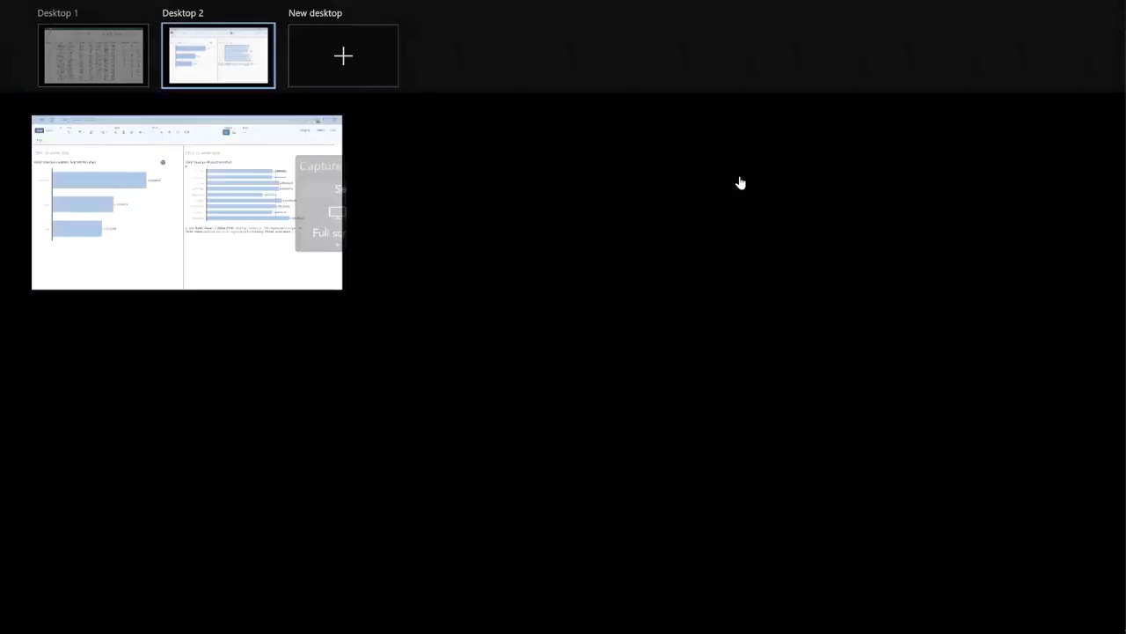
key(ctrl+super+Left)
scroll(744, 193, down, 20)
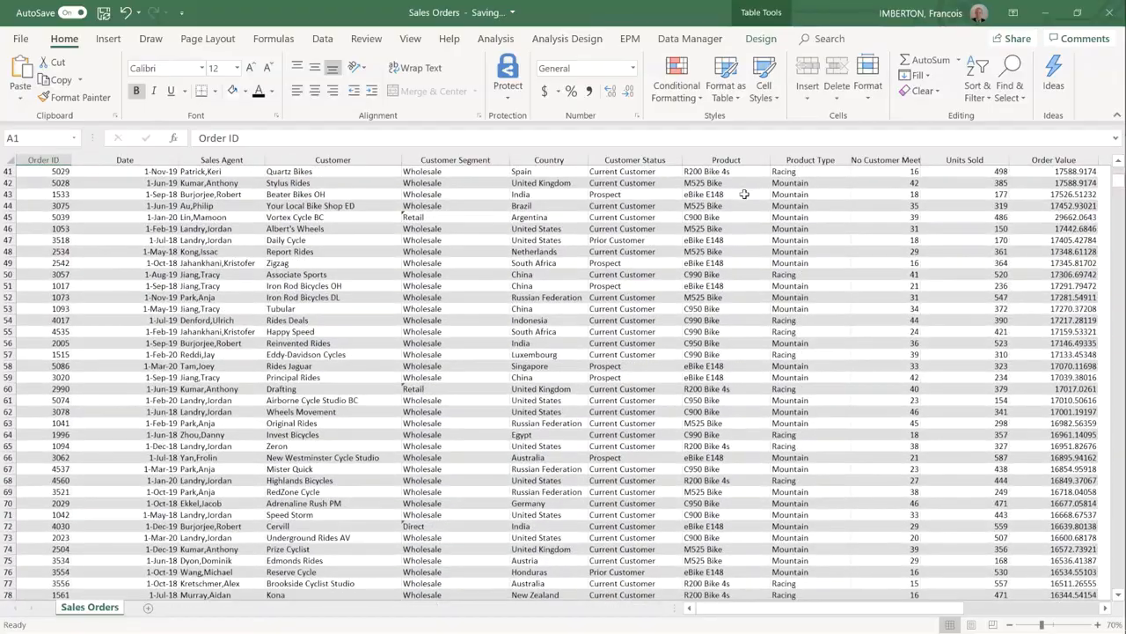
scroll(735, 195, down, 20)
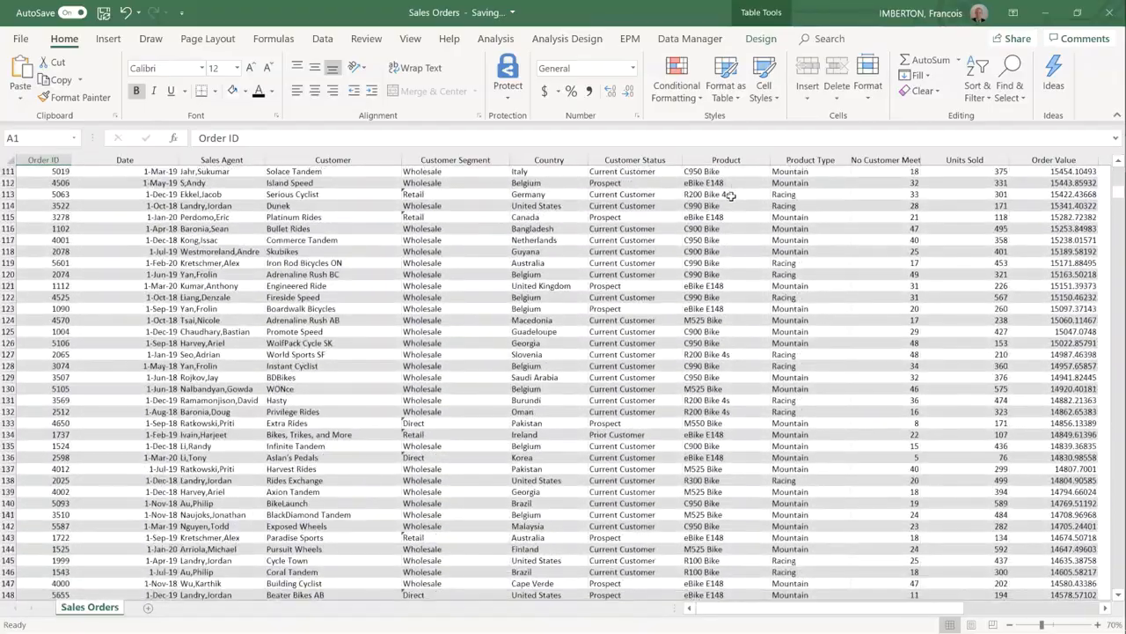
Step: Scroll further through the order rows, then switch back to the story in the browser
scroll(717, 195, down, 20)
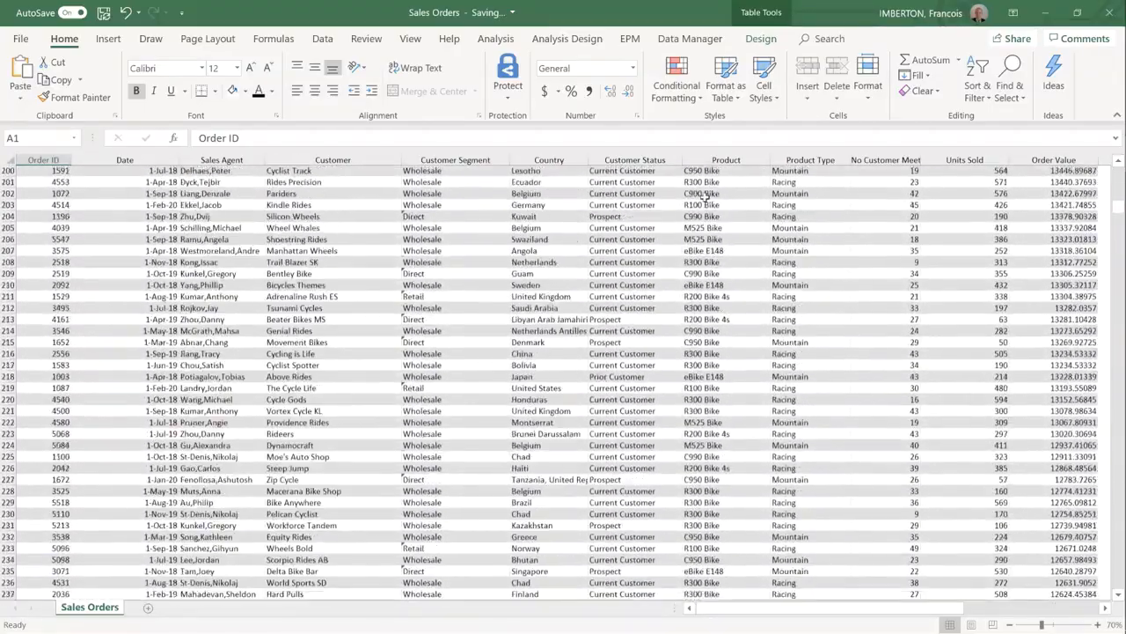
scroll(696, 195, down, 20)
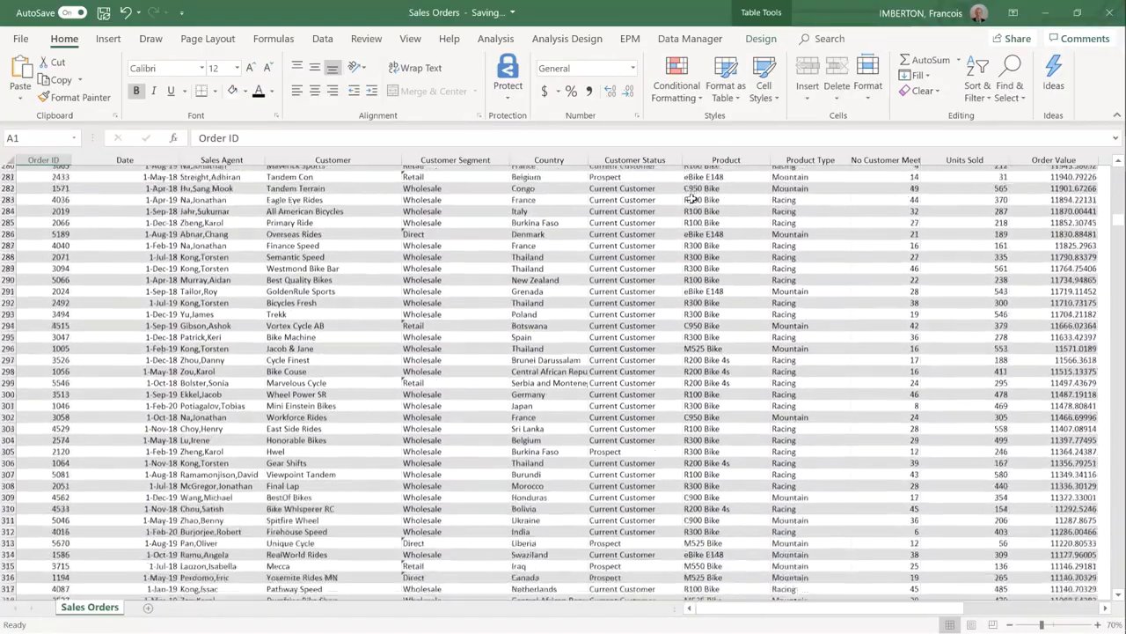
scroll(684, 199, down, 20)
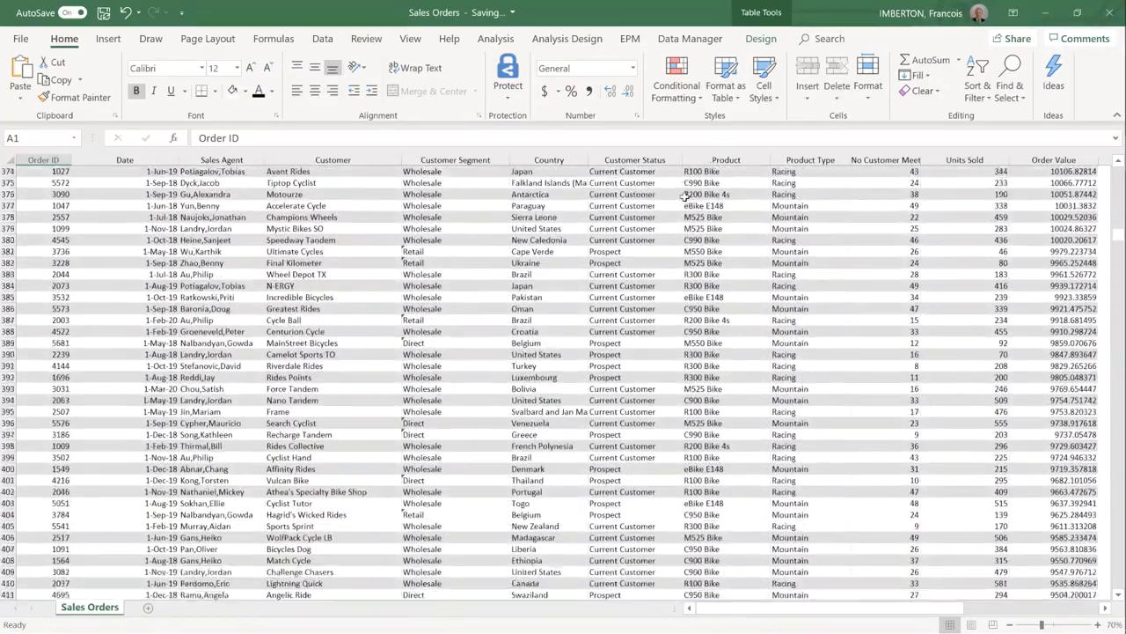
scroll(683, 197, down, 7)
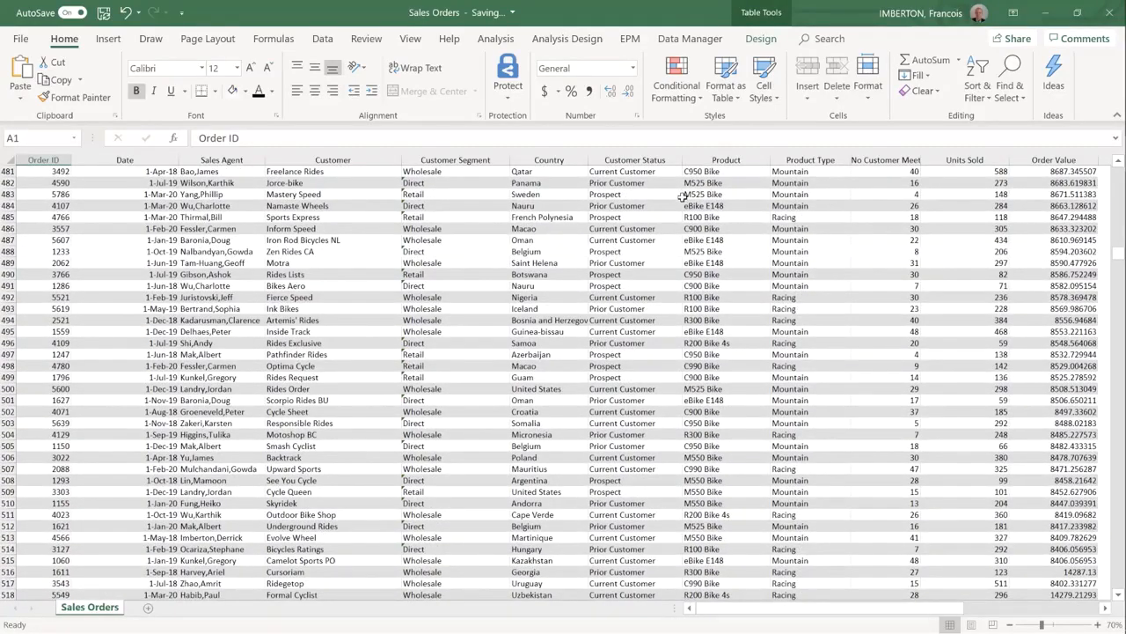
key(super+Tab)
key(ctrl+super+Right)
key(Return)
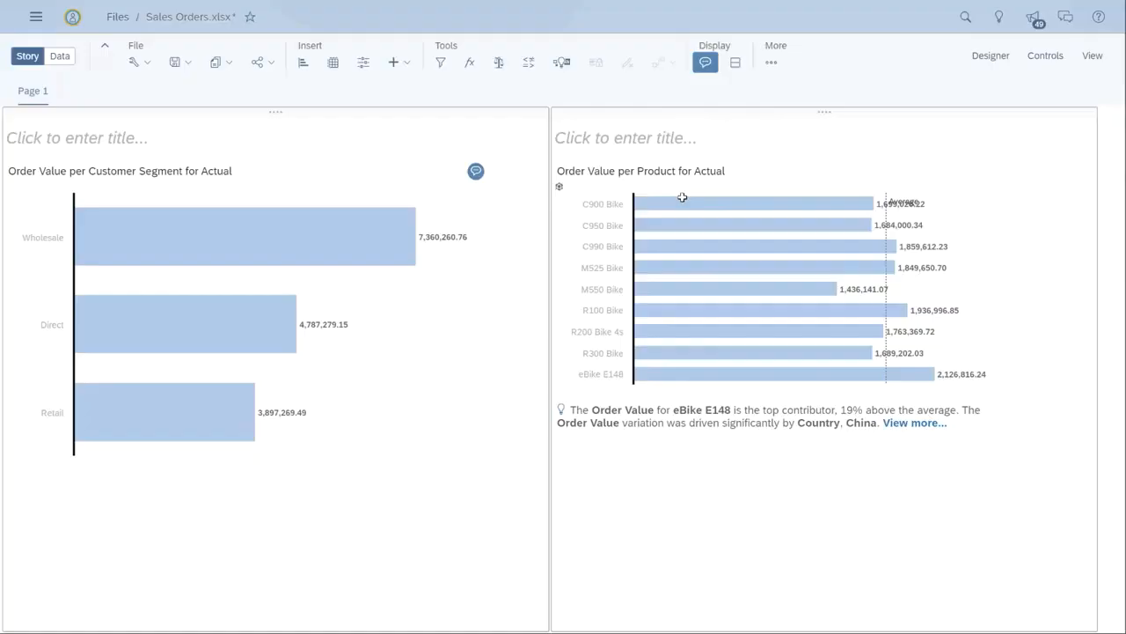
Step: Run a Smart Discovery on the Sales Orders data source to learn more about Order Value
mouse_move(682, 197)
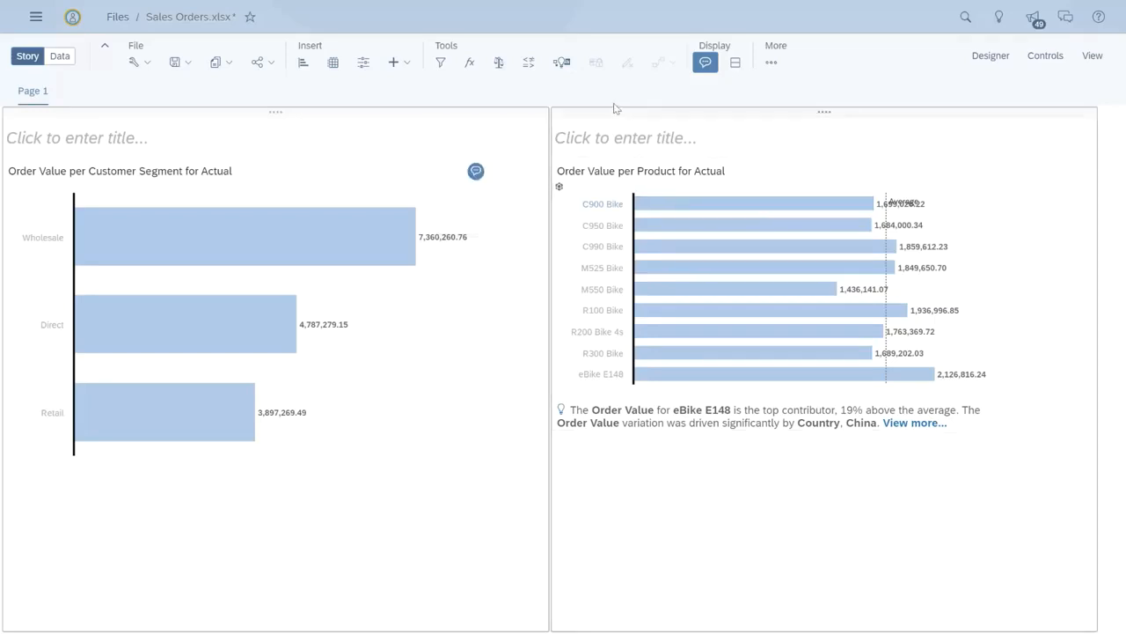
click(561, 70)
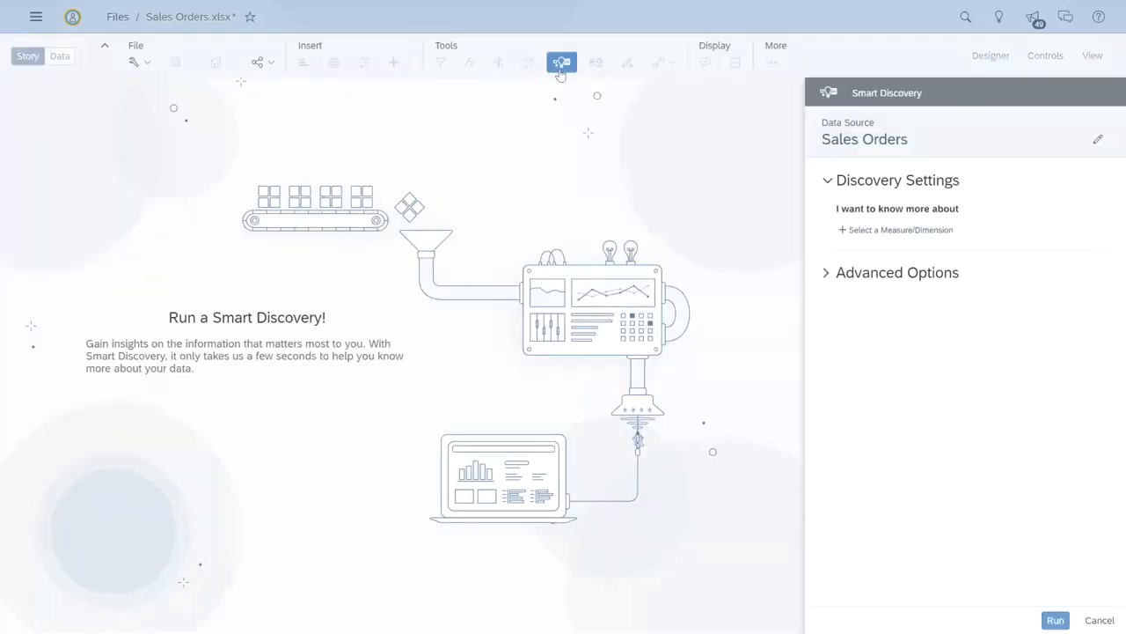
click(887, 232)
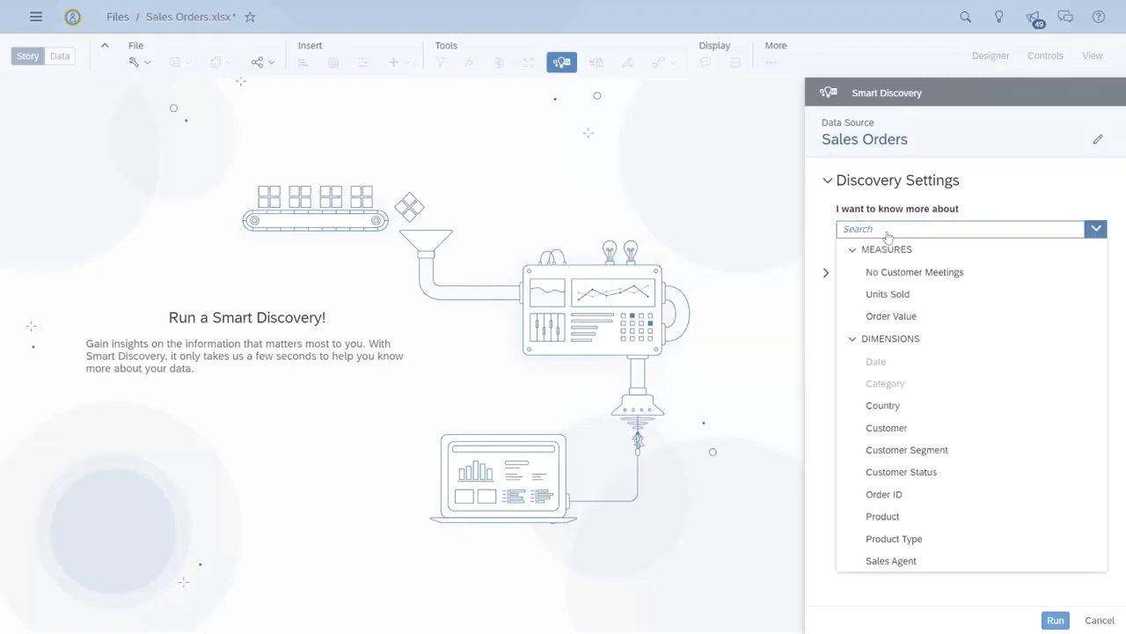
click(892, 317)
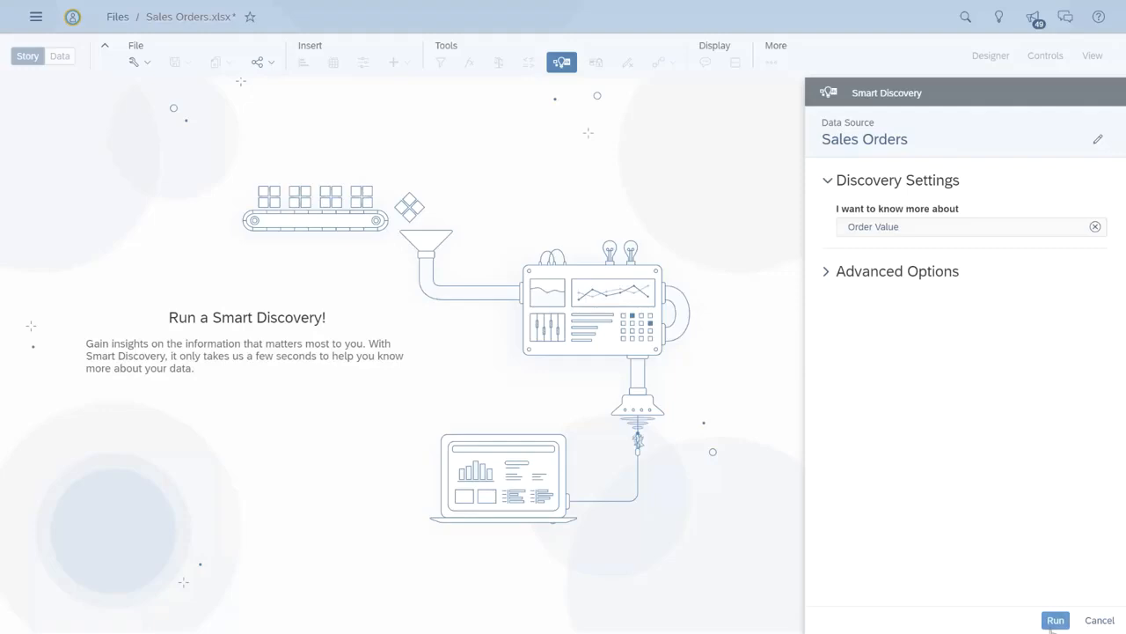
click(1056, 620)
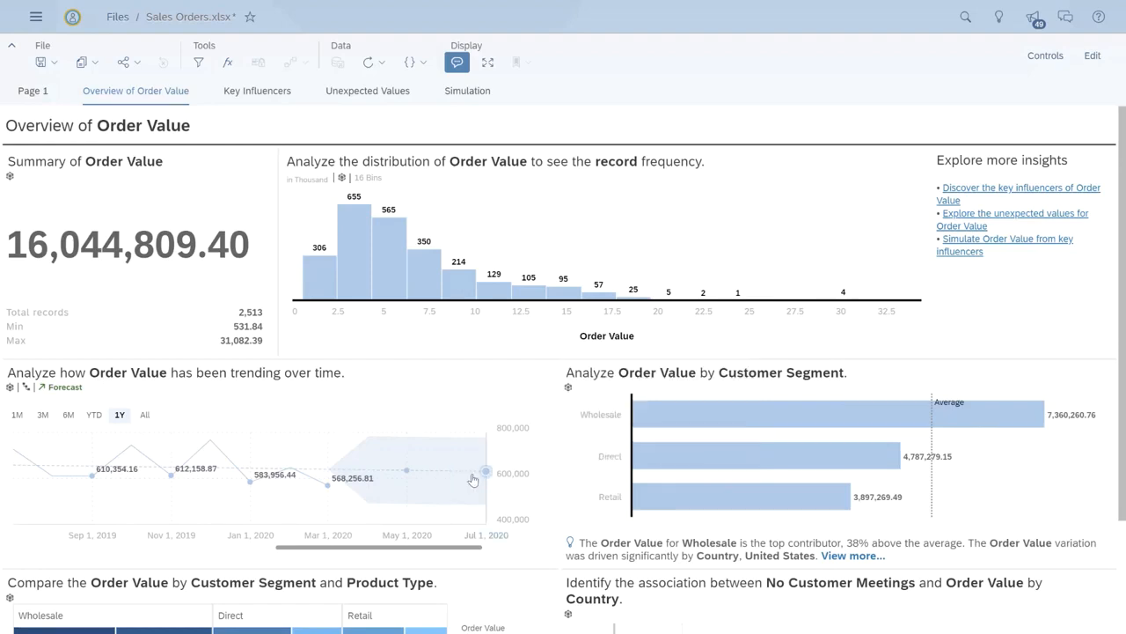
Step: Open the Key Influencers page and examine how the top influencers, especially Country, affect Order Value
mouse_move(477, 479)
click(281, 94)
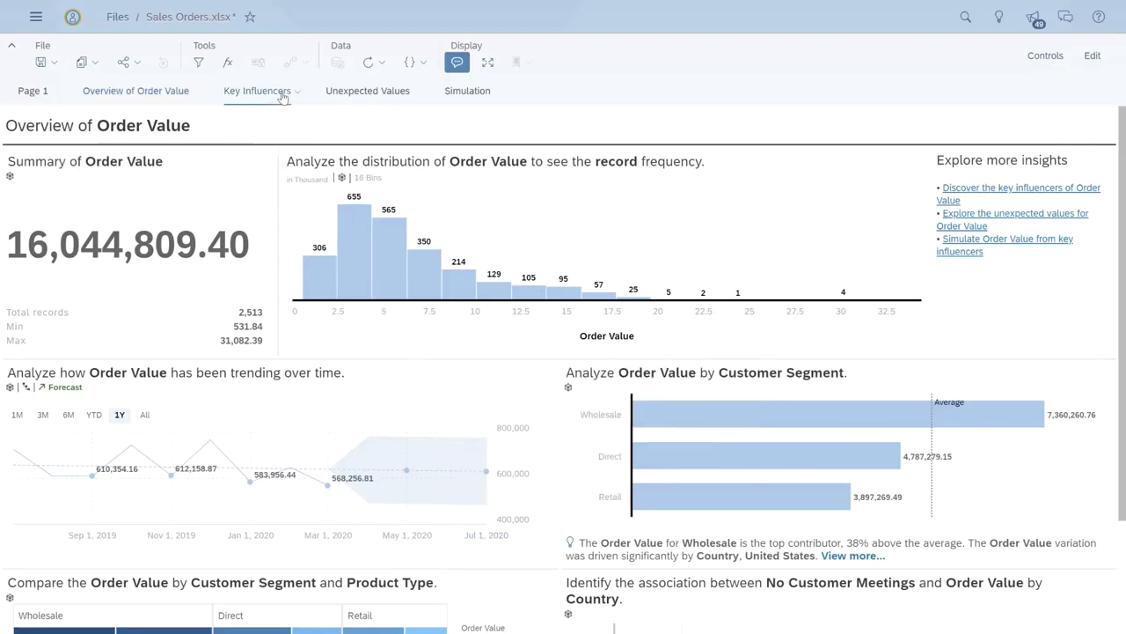
mouse_move(284, 205)
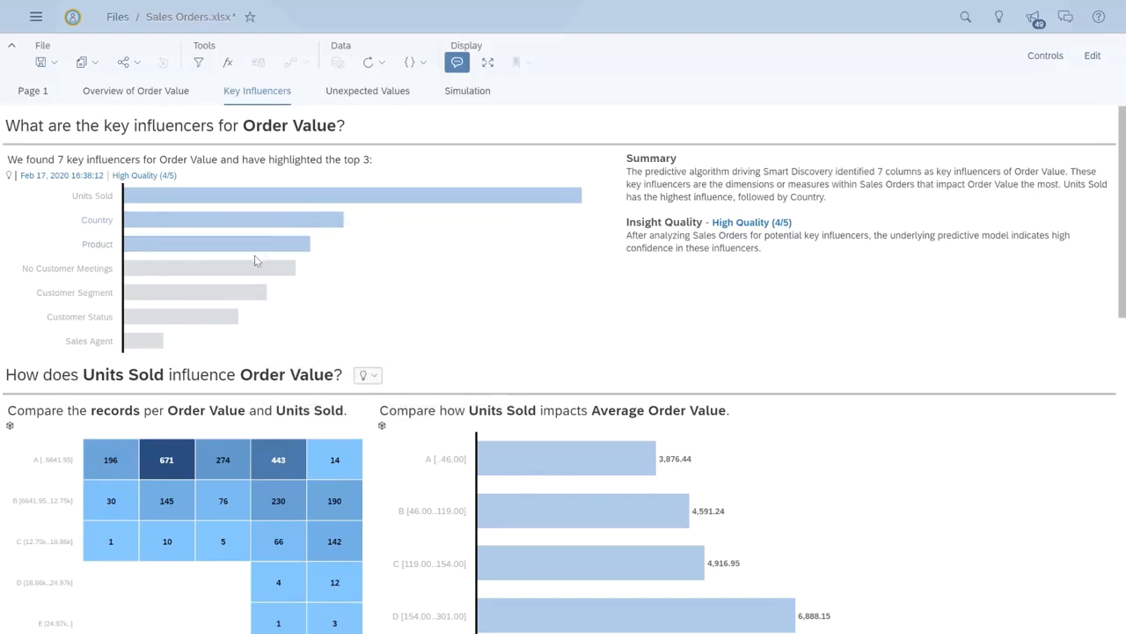
mouse_move(253, 277)
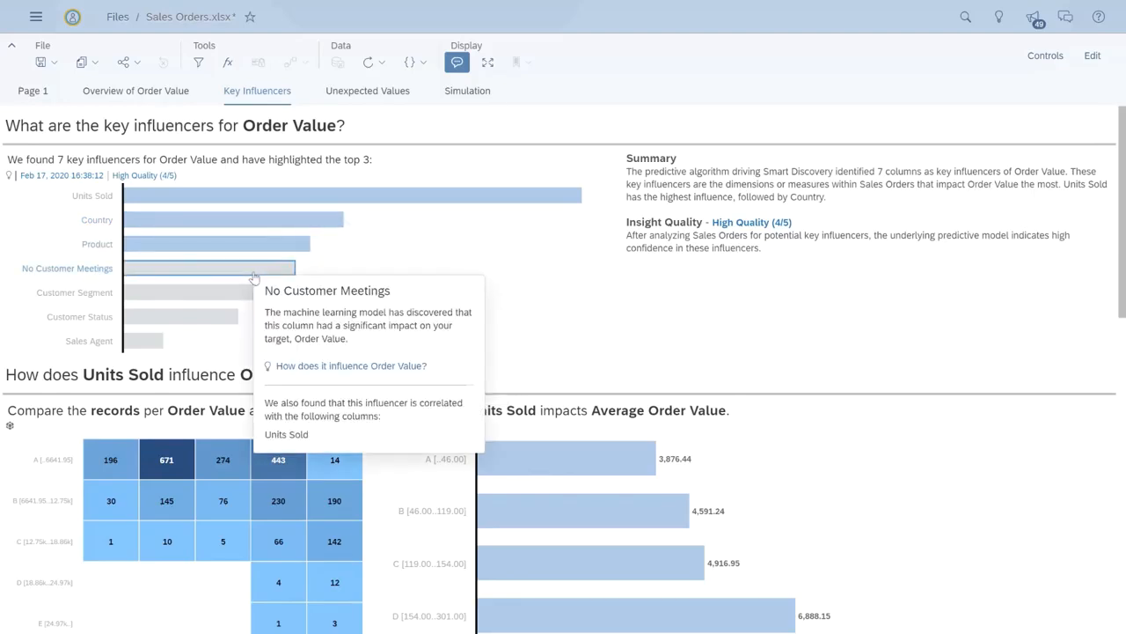
mouse_move(249, 298)
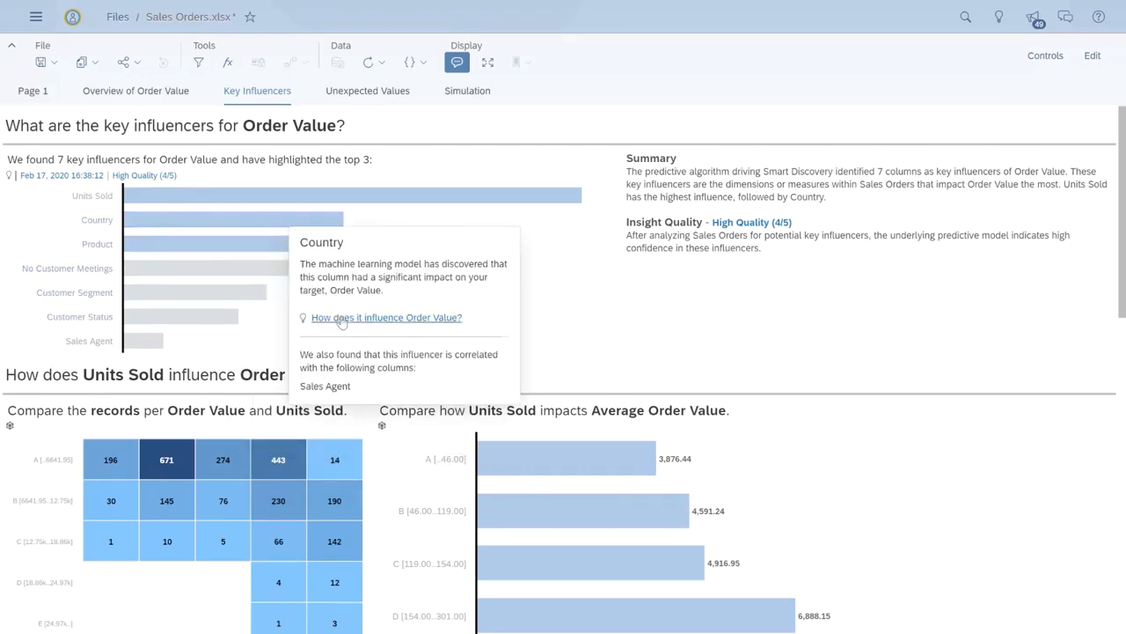
click(395, 318)
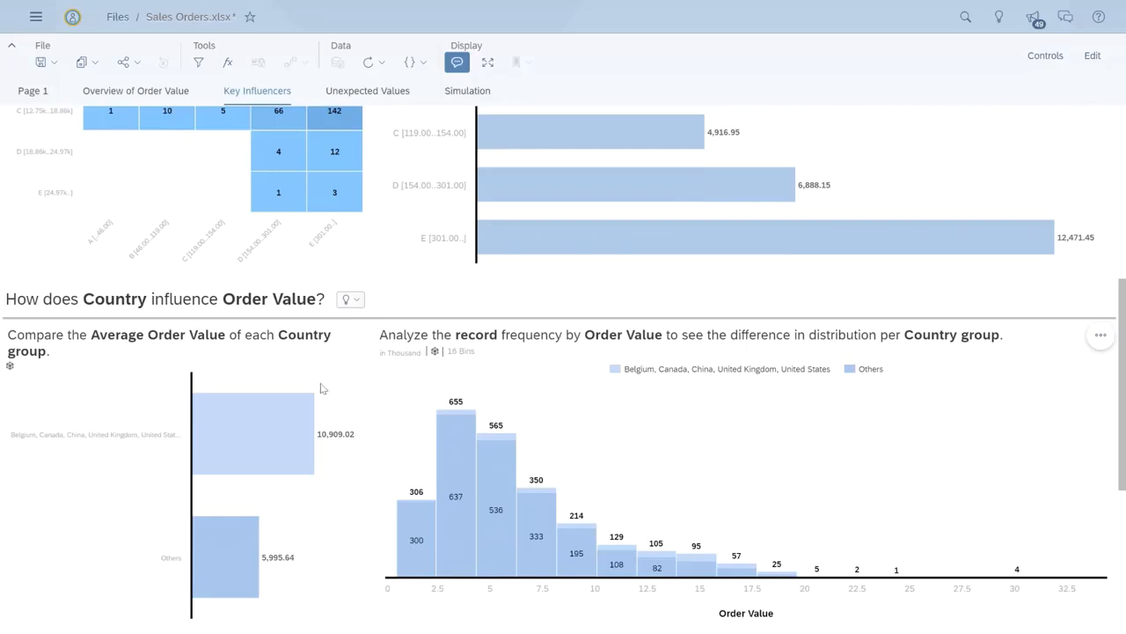
mouse_move(291, 444)
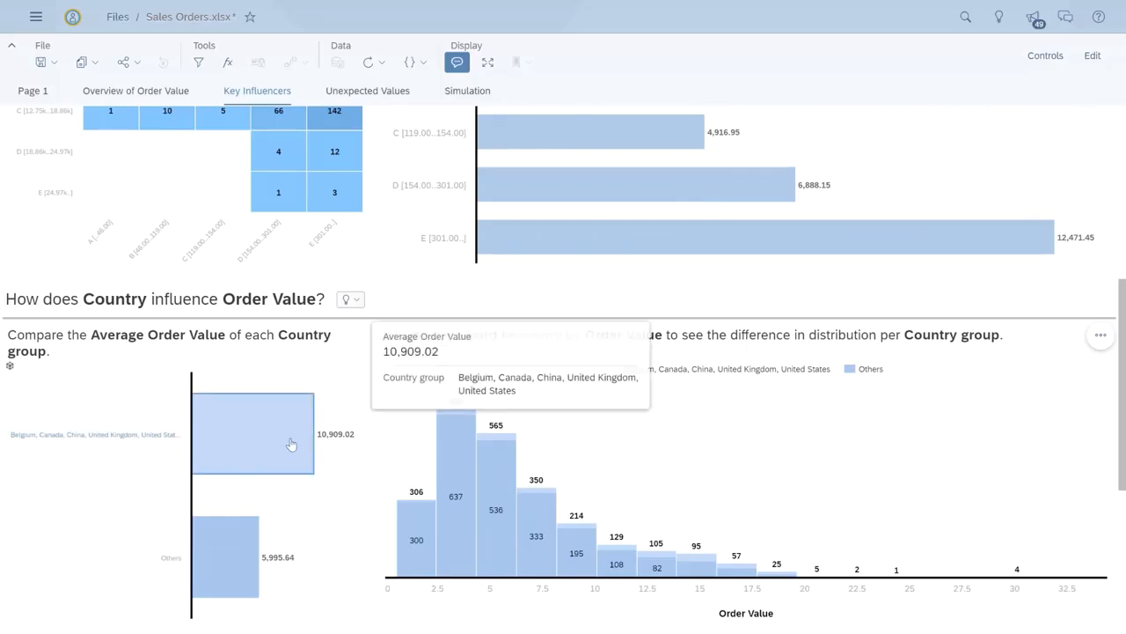
mouse_move(238, 534)
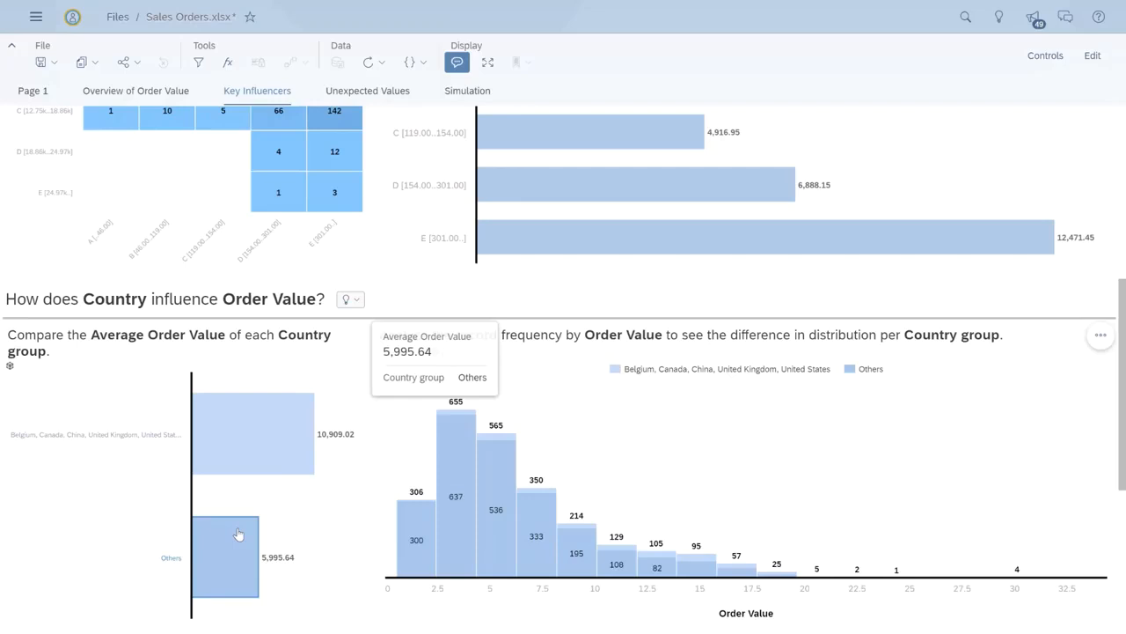
mouse_move(681, 370)
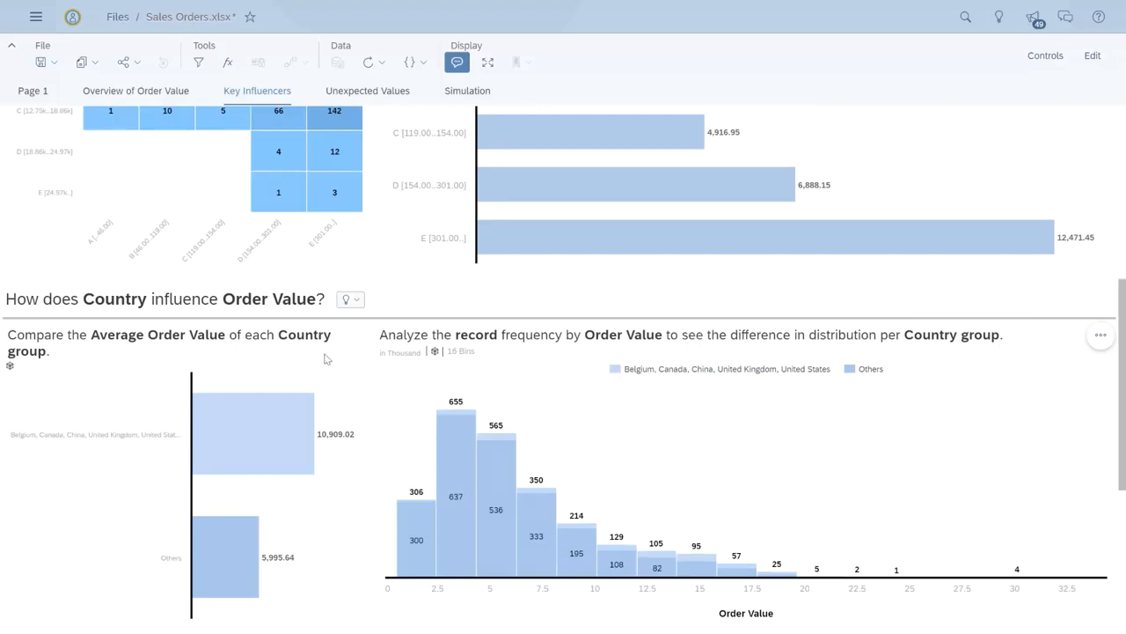
Step: Highlight the M550 Bike and then the eBike E148 series in the Product record-frequency chart
scroll(322, 356, down, 4)
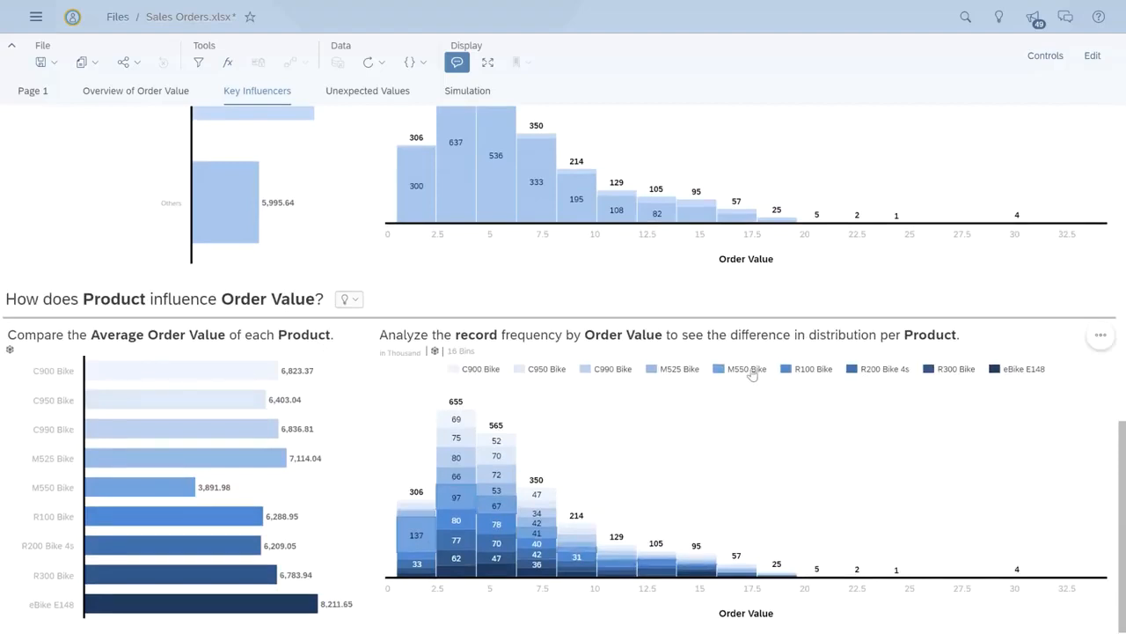
click(752, 370)
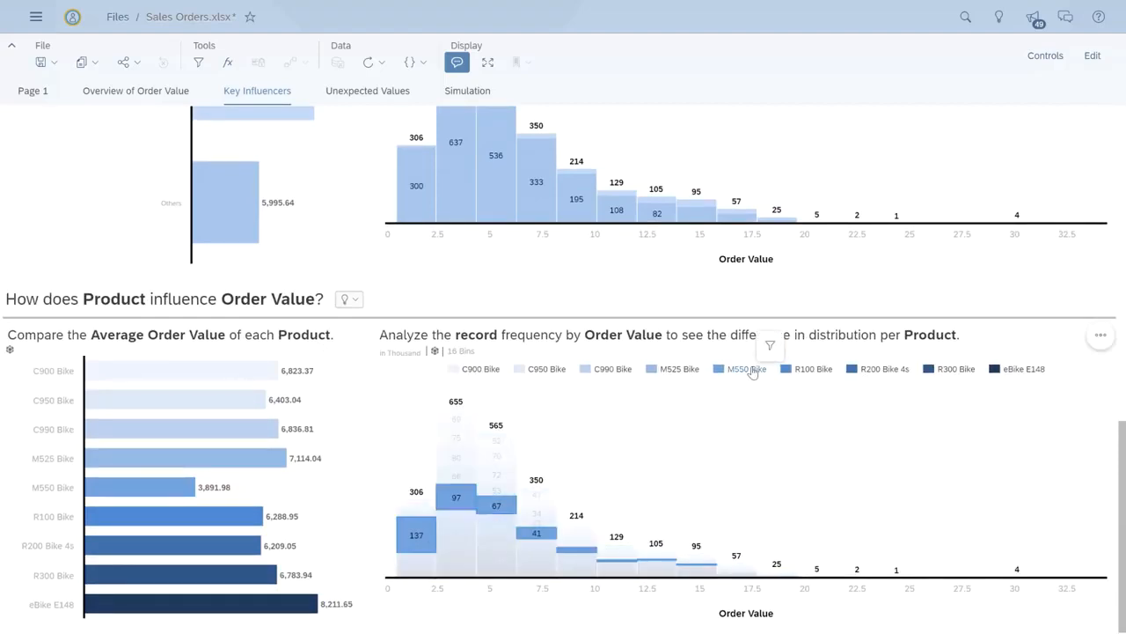
mouse_move(163, 483)
click(950, 386)
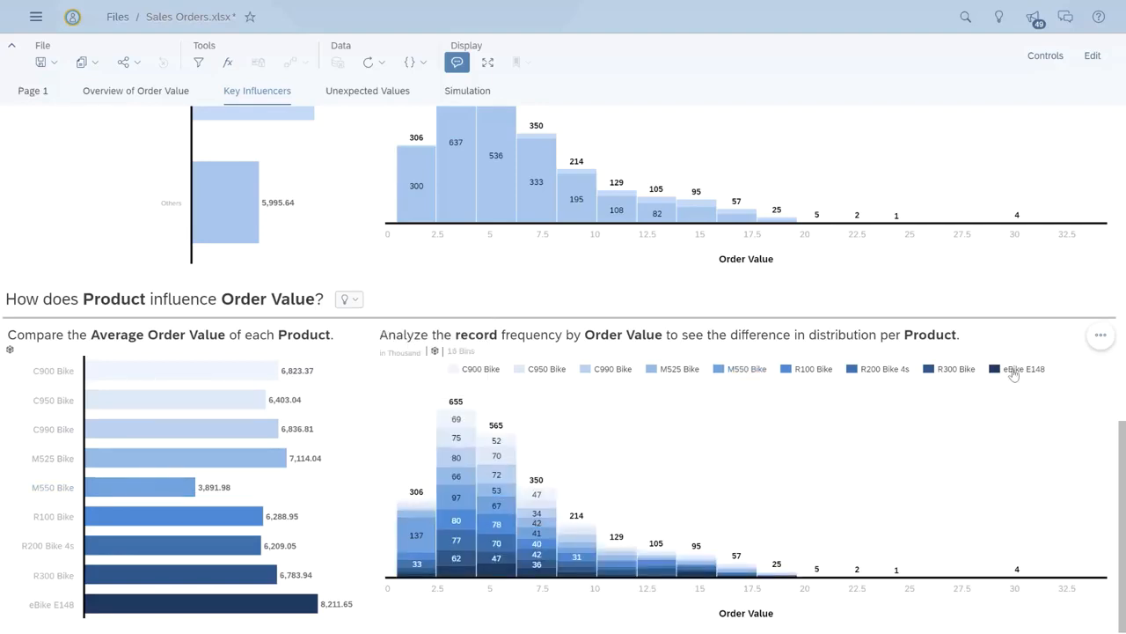
click(1014, 371)
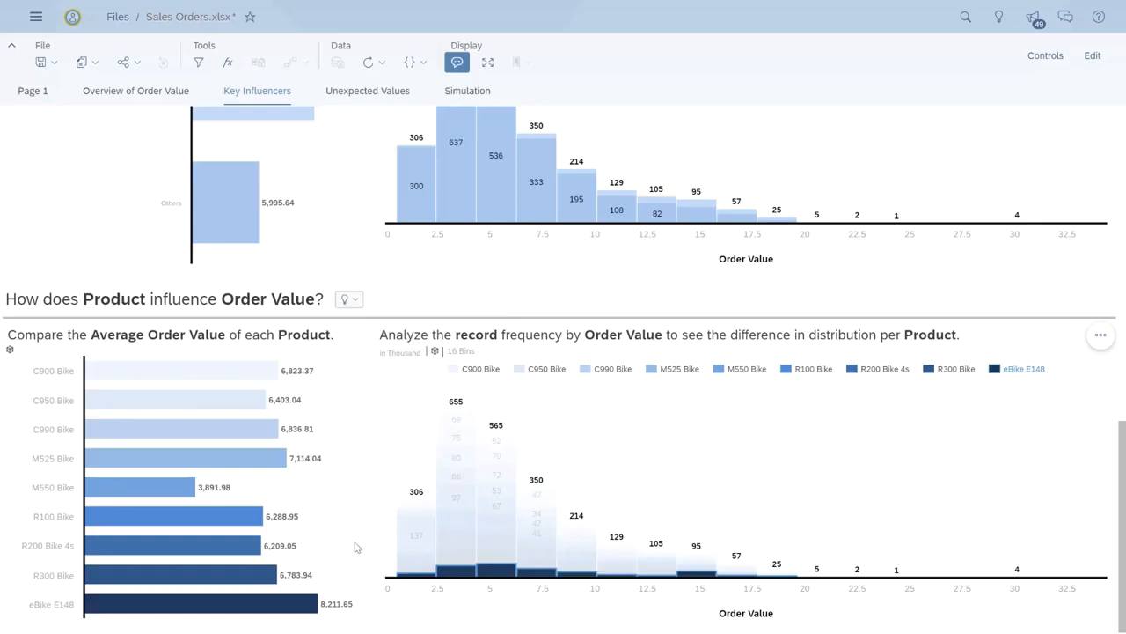
mouse_move(251, 613)
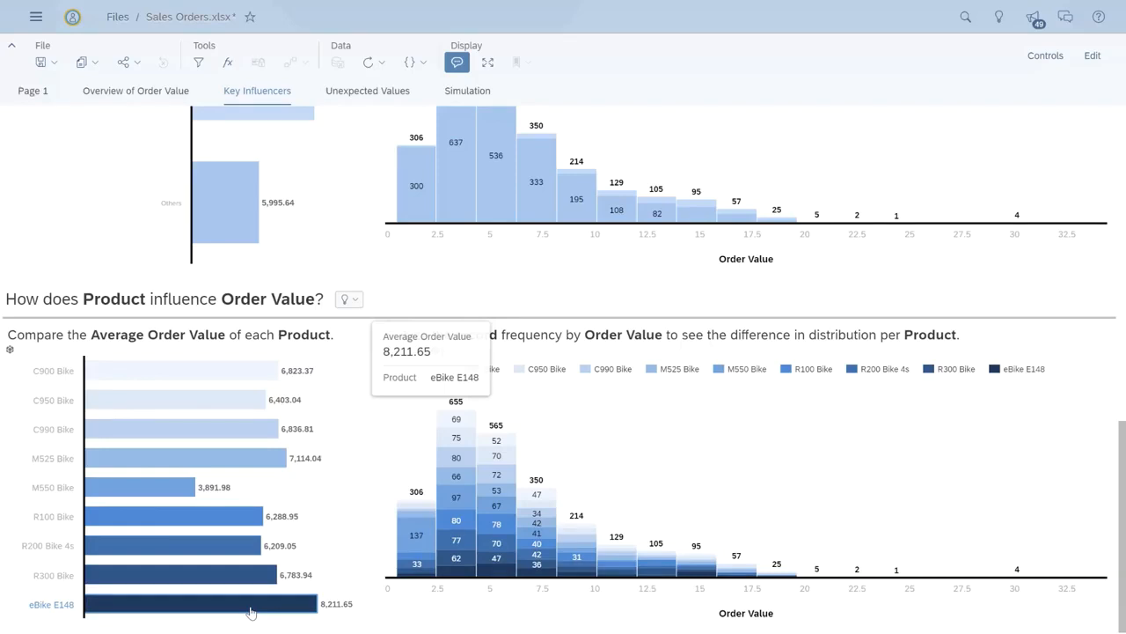
Step: Open the Simulation page and set the simulated Country to Belgium
click(473, 96)
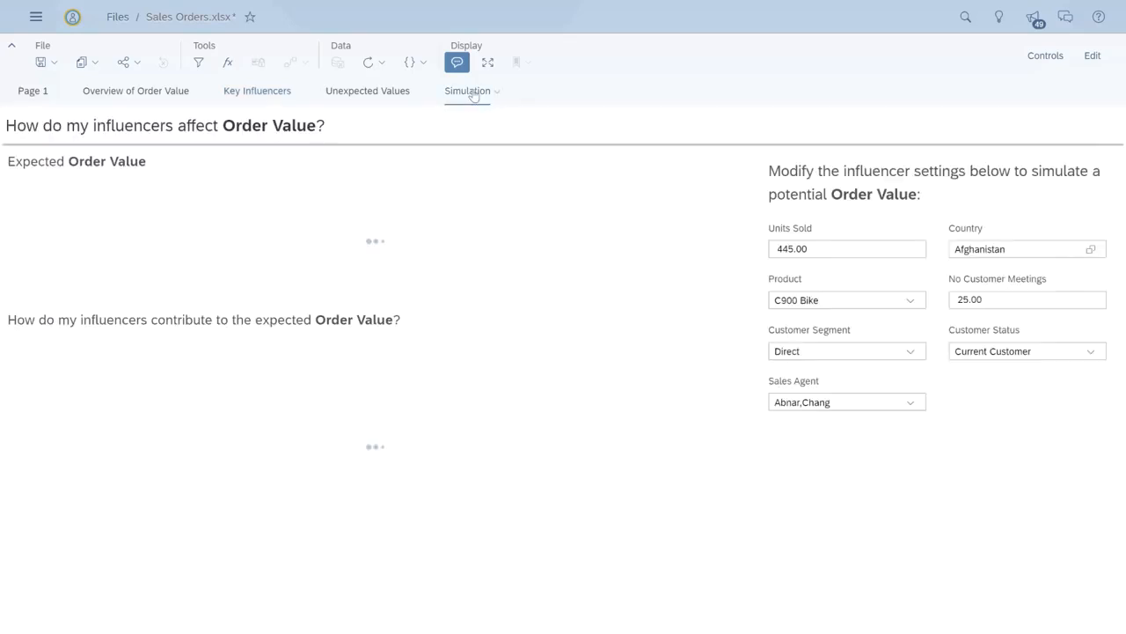
click(1091, 252)
click(521, 72)
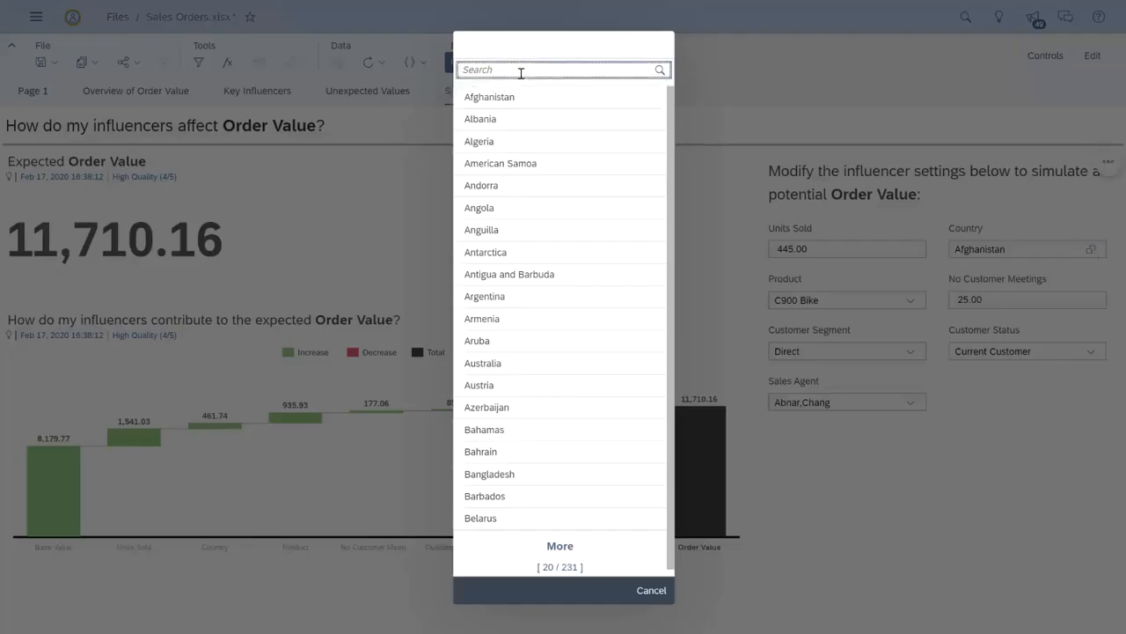
text(Bel)
key(Return)
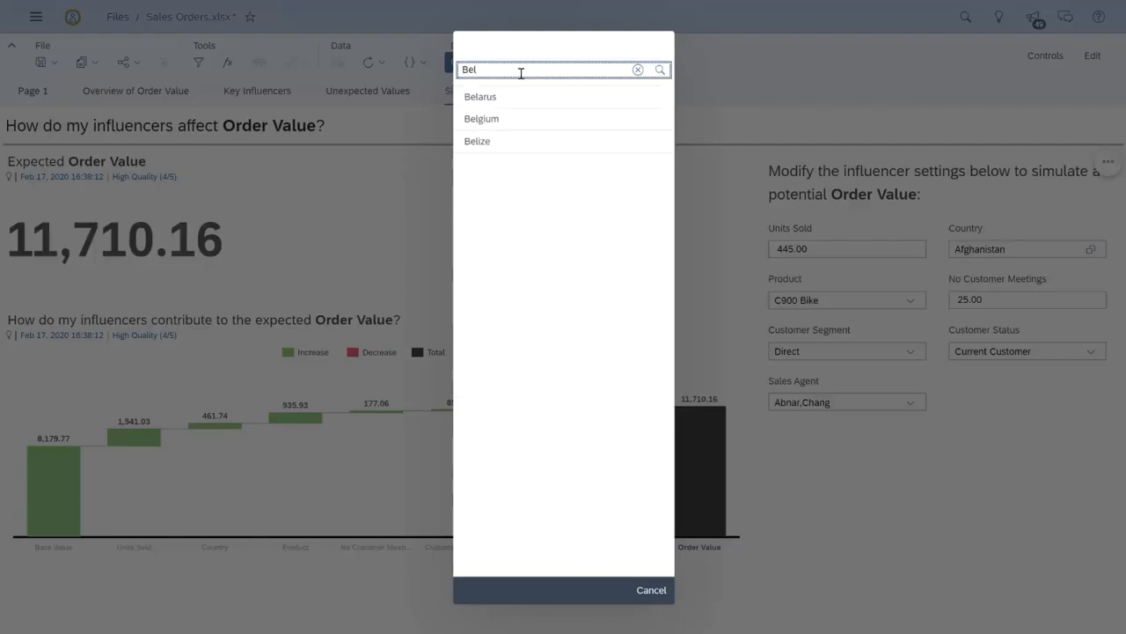
click(551, 118)
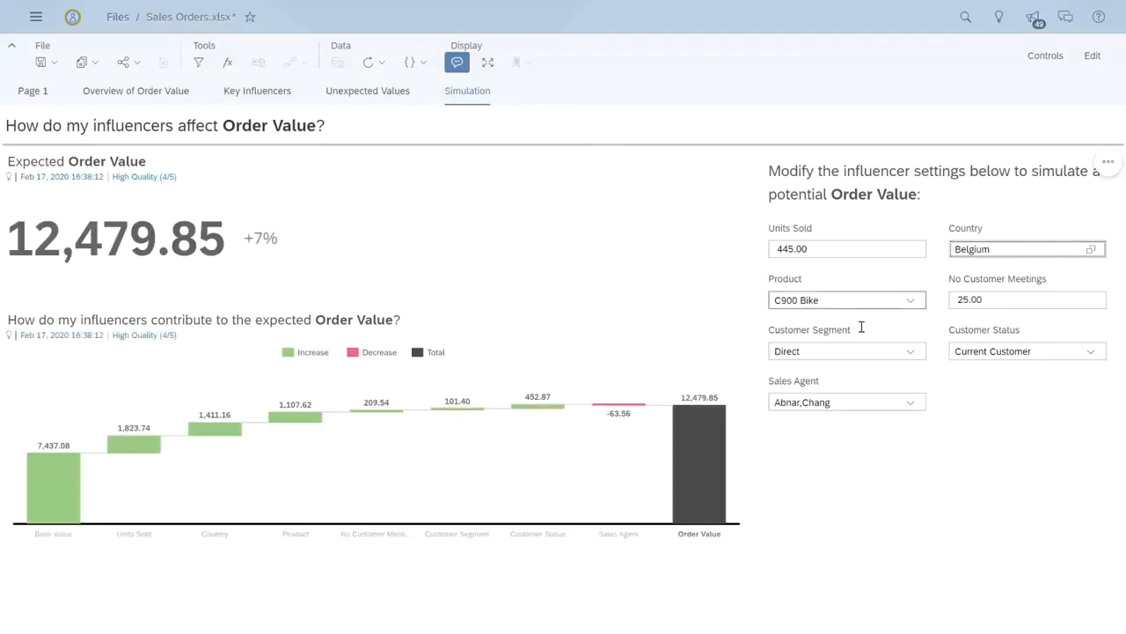
Step: Set the simulated Customer Segment to Wholesale and Customer Status to Prospect
click(910, 351)
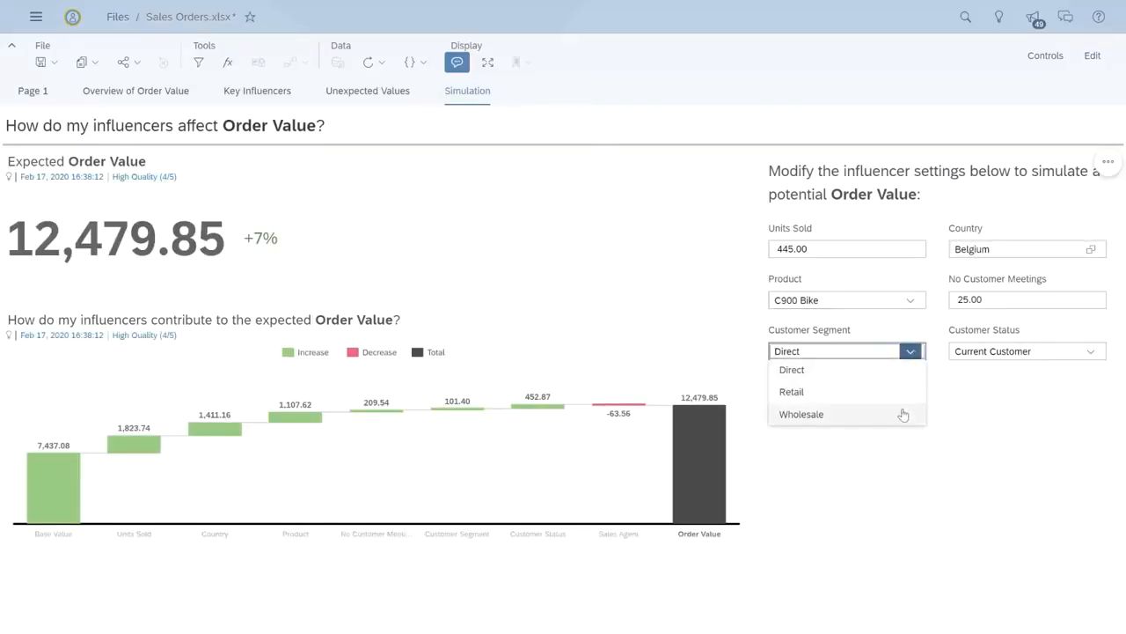
click(905, 412)
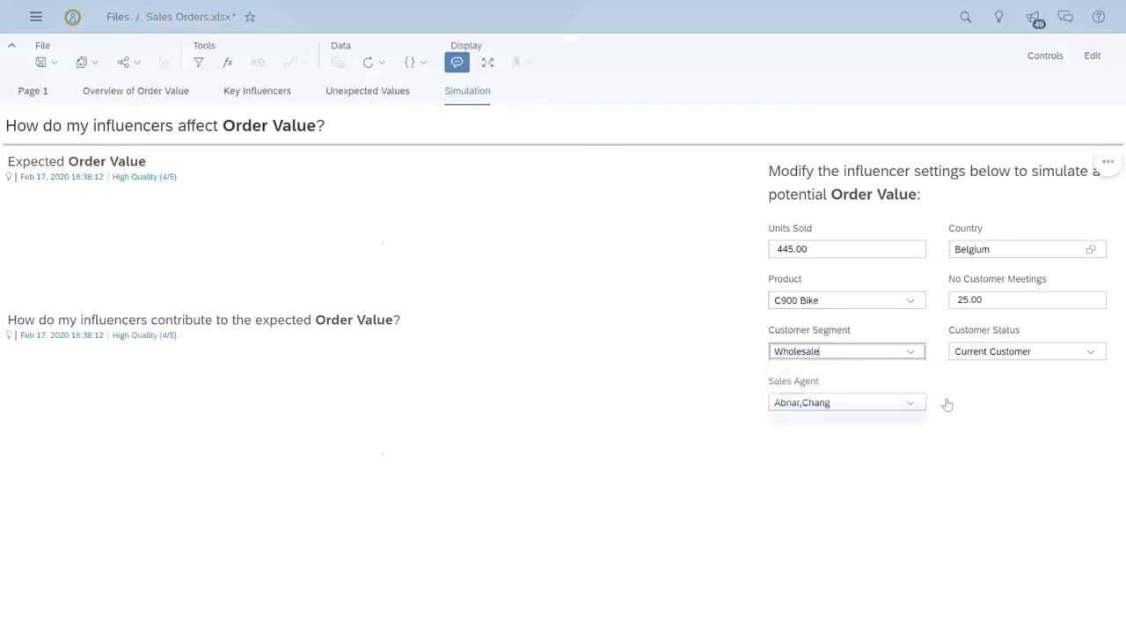
click(1091, 351)
click(1026, 416)
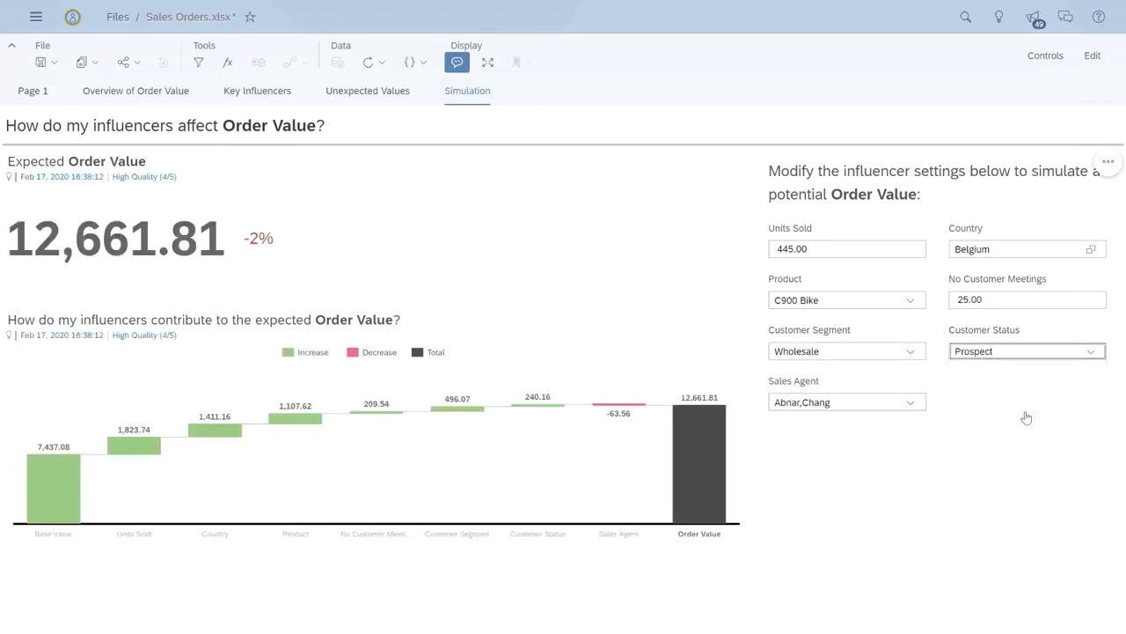
Step: Set the simulated Product to eBike E148
click(912, 303)
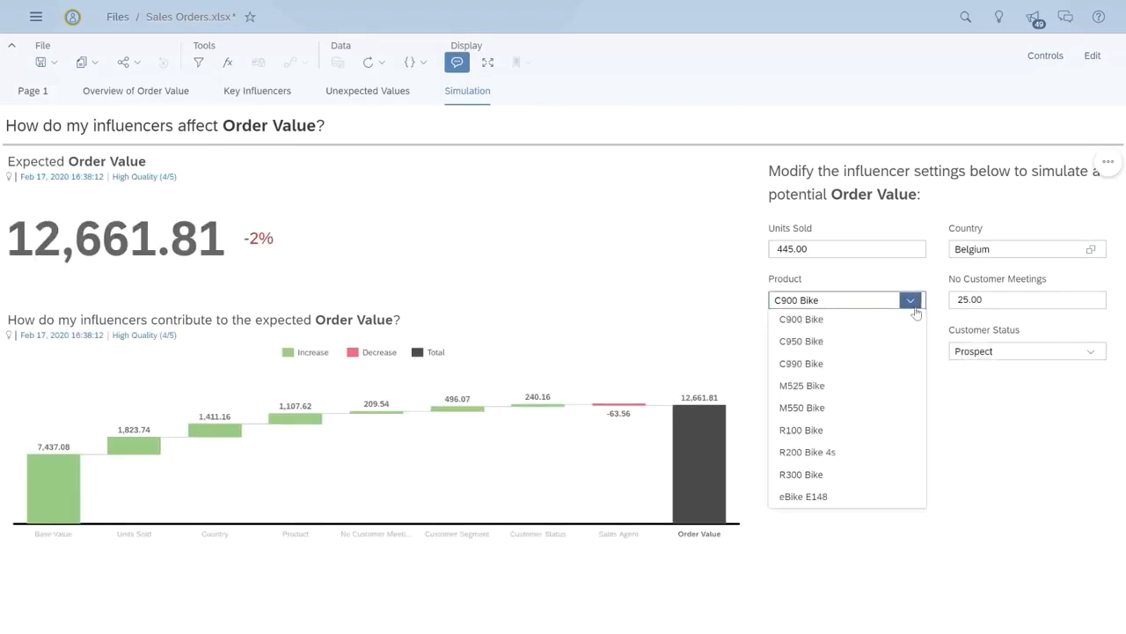
click(843, 497)
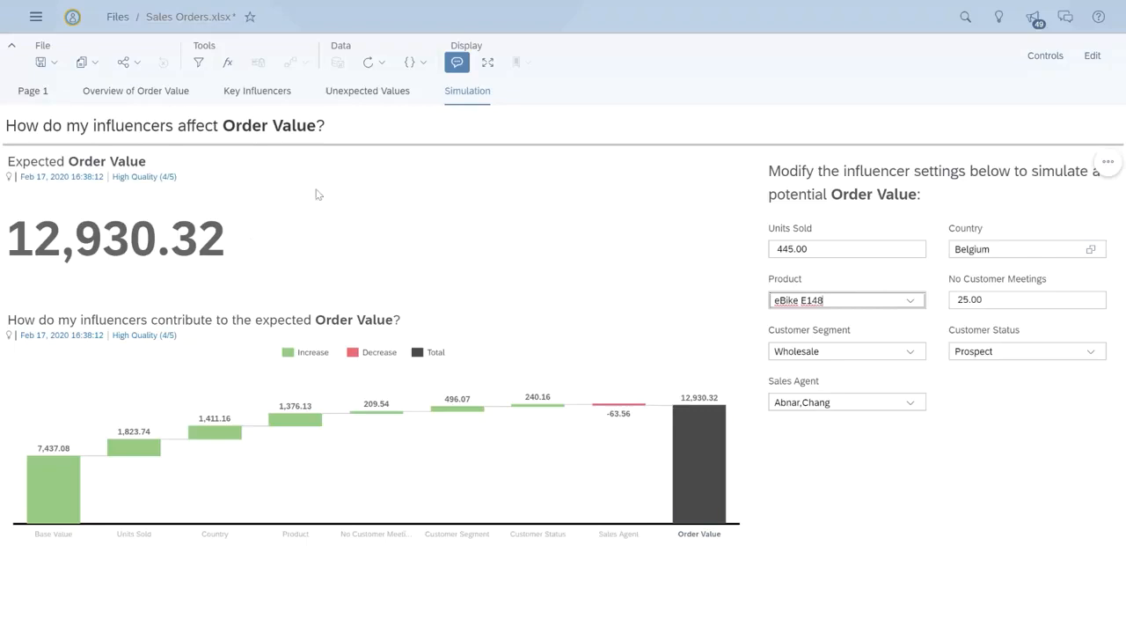
Step: Open the Unexpected Values page and select one unexpected record in the table
click(334, 95)
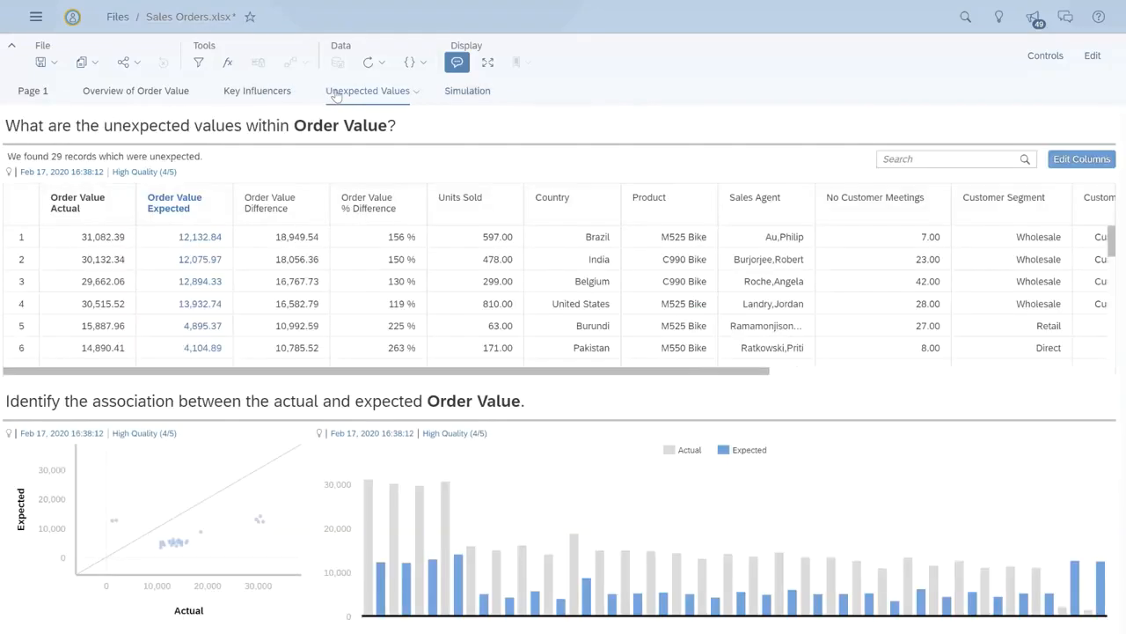
scroll(427, 297, down, 5)
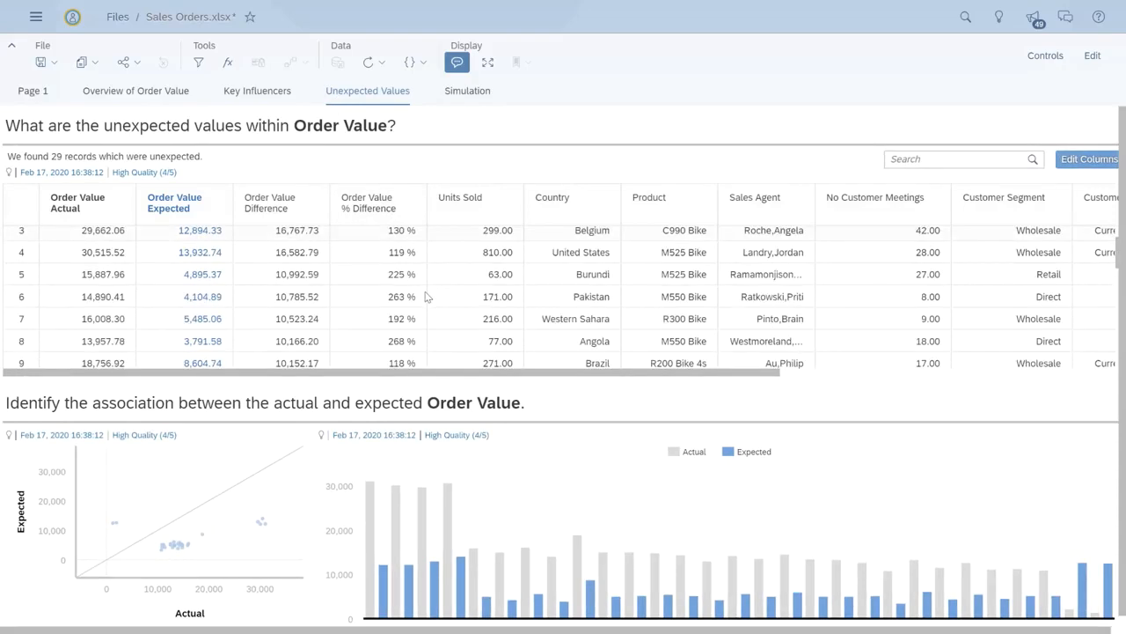
click(429, 310)
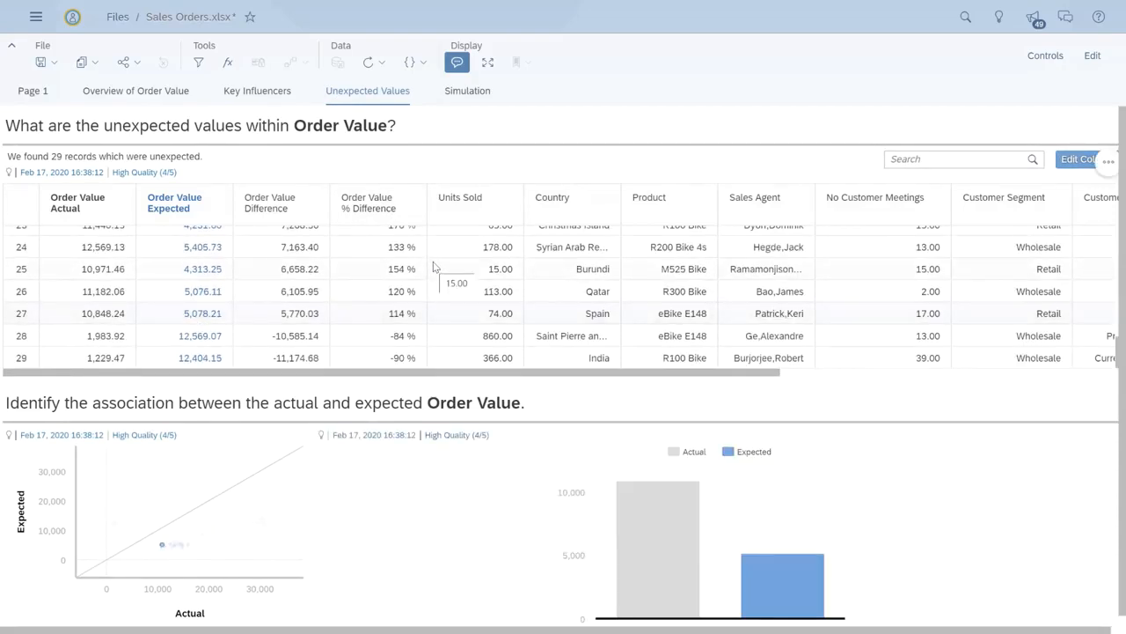
Step: Select the Belgium C990 Bike record in the unexpected values table, then a point in the actual-versus-expected scatter plot
scroll(433, 273, up, 5)
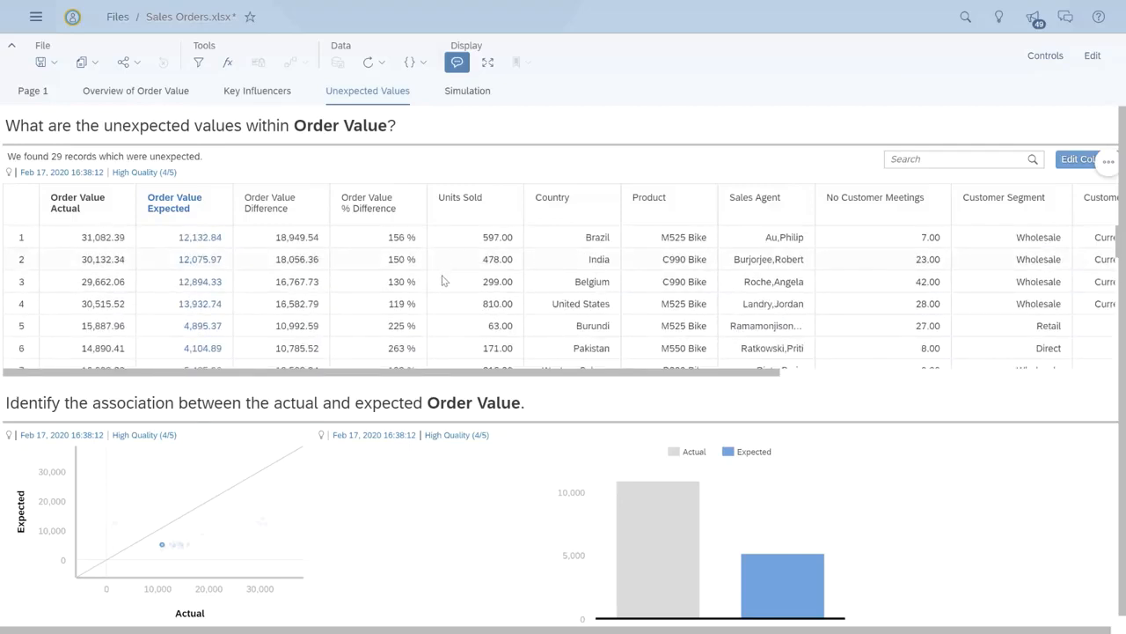
click(444, 281)
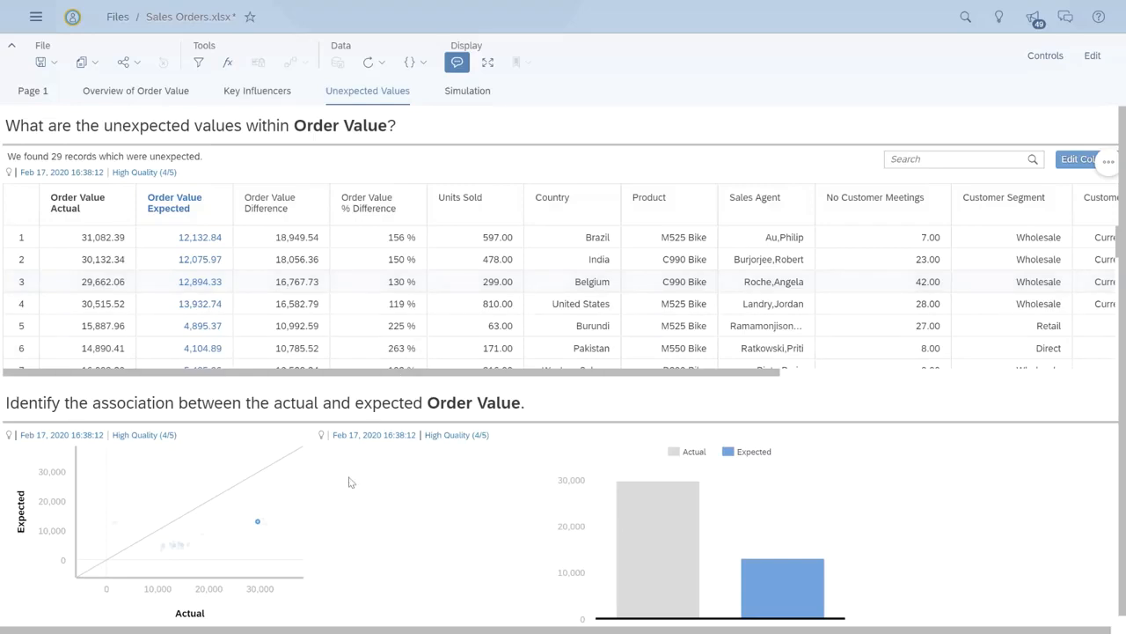
click(280, 491)
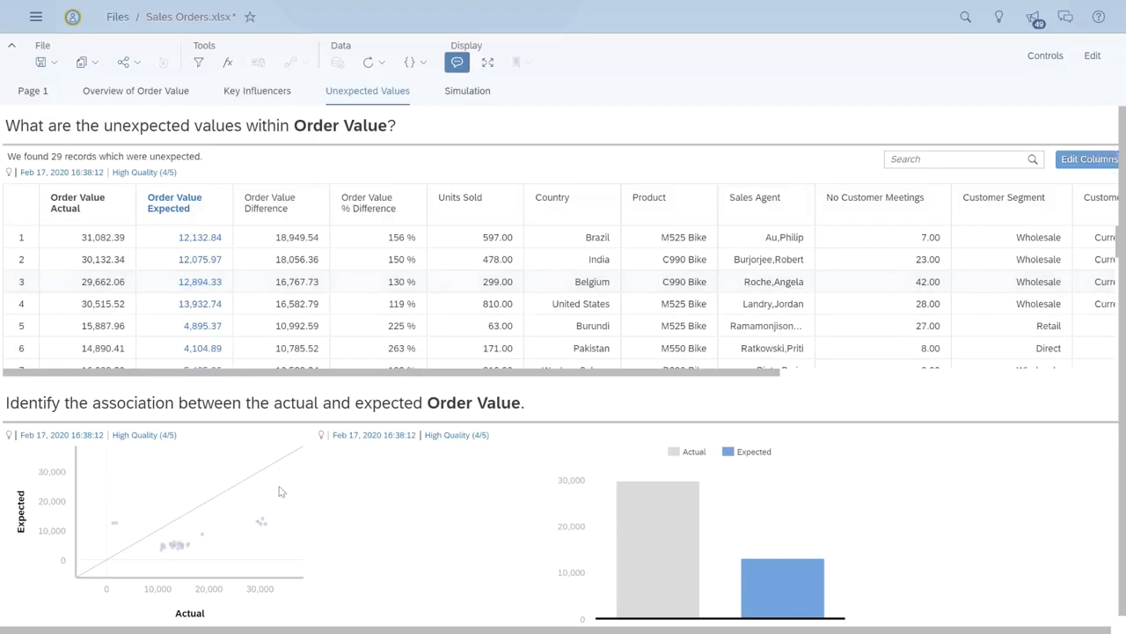
click(113, 526)
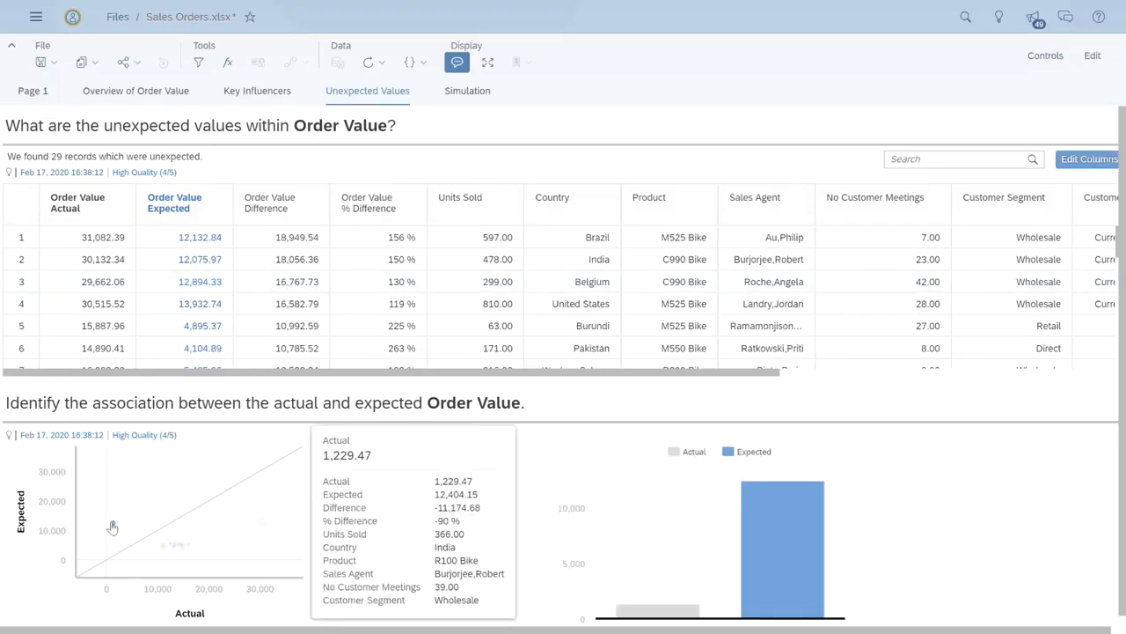
Step: Switch the story to edit mode on the Overview of Order Value page and open Device Preview
click(1080, 65)
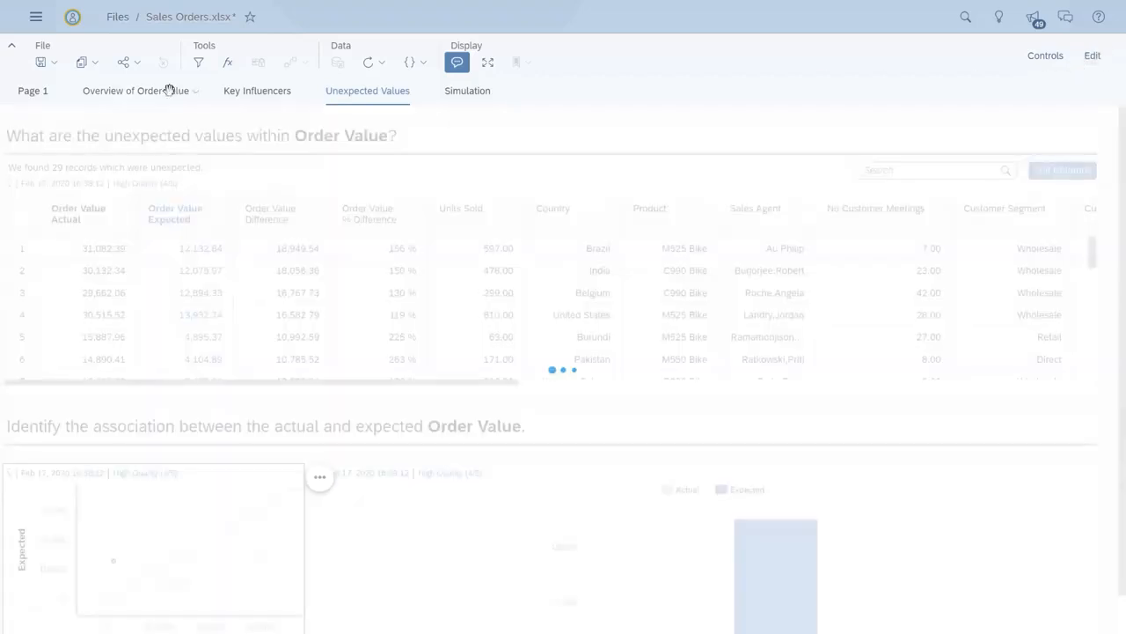
click(169, 90)
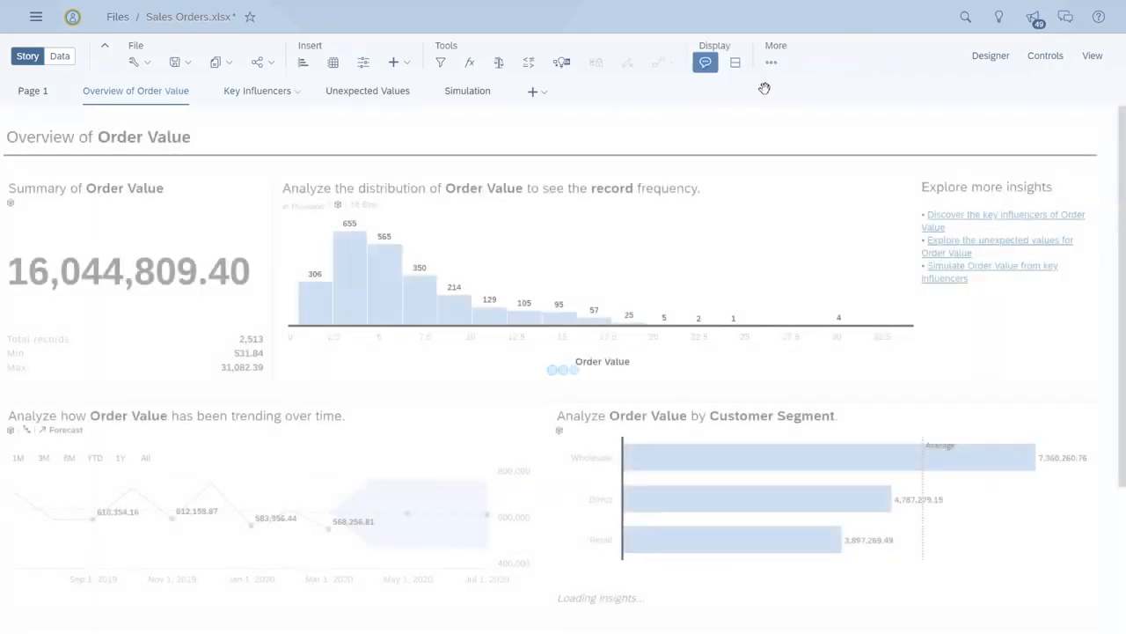
click(772, 63)
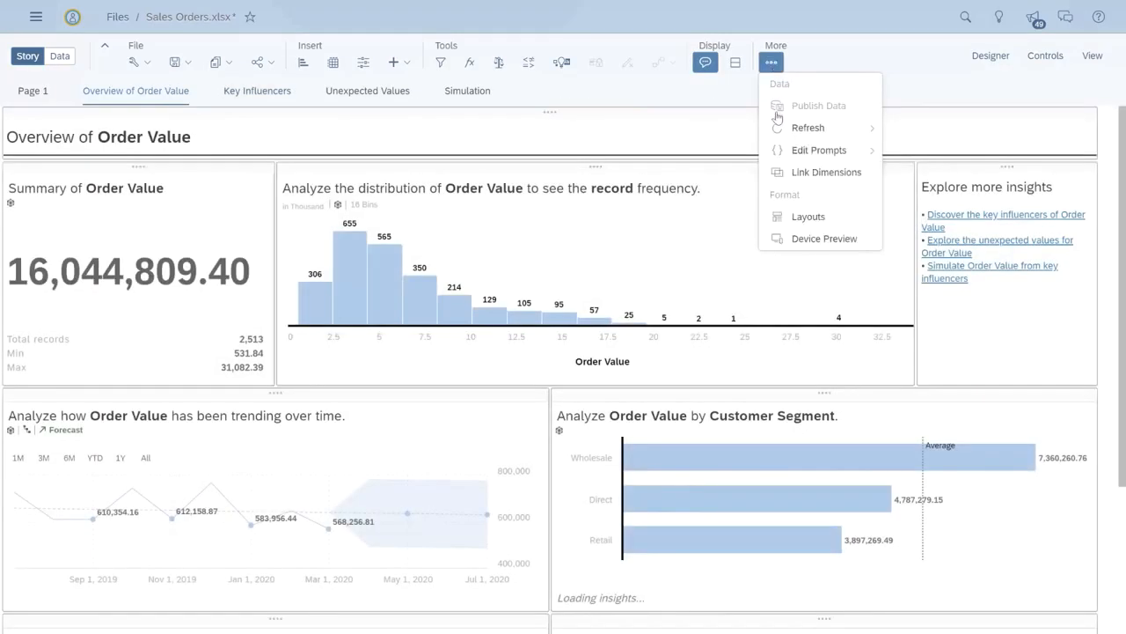
click(789, 241)
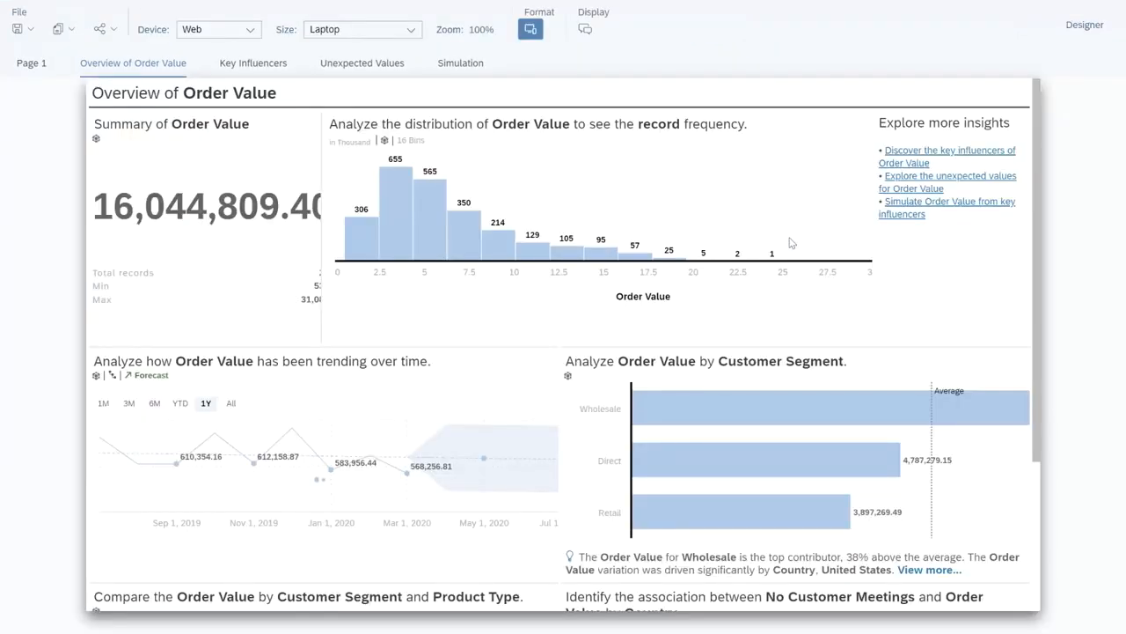
Step: Set the device preview to iOS with the Large Phone size
click(252, 31)
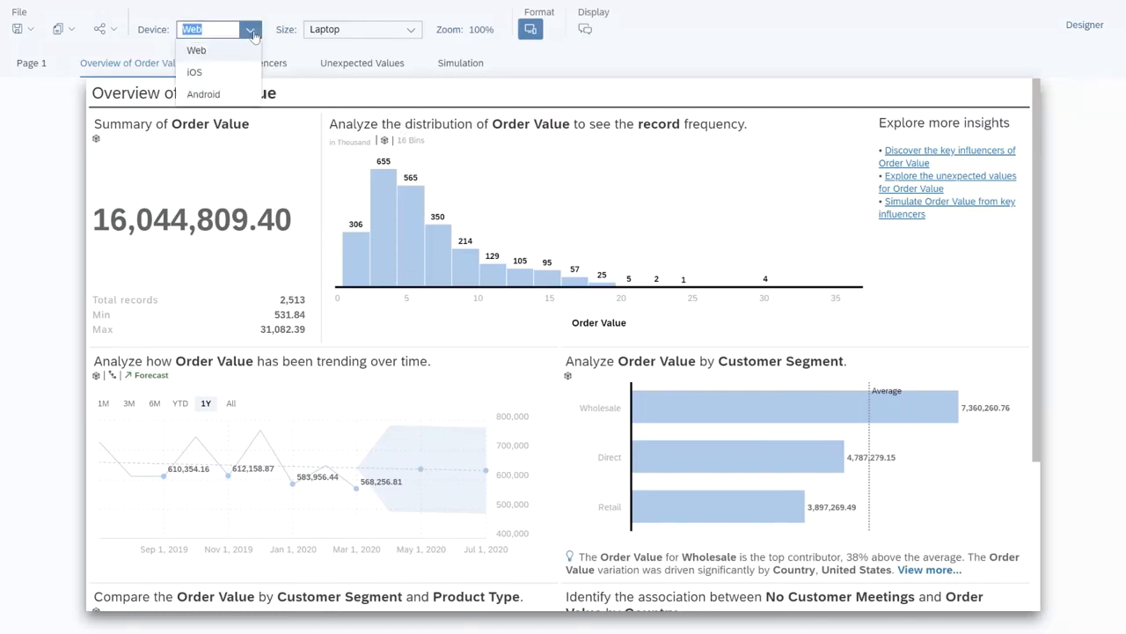
click(196, 72)
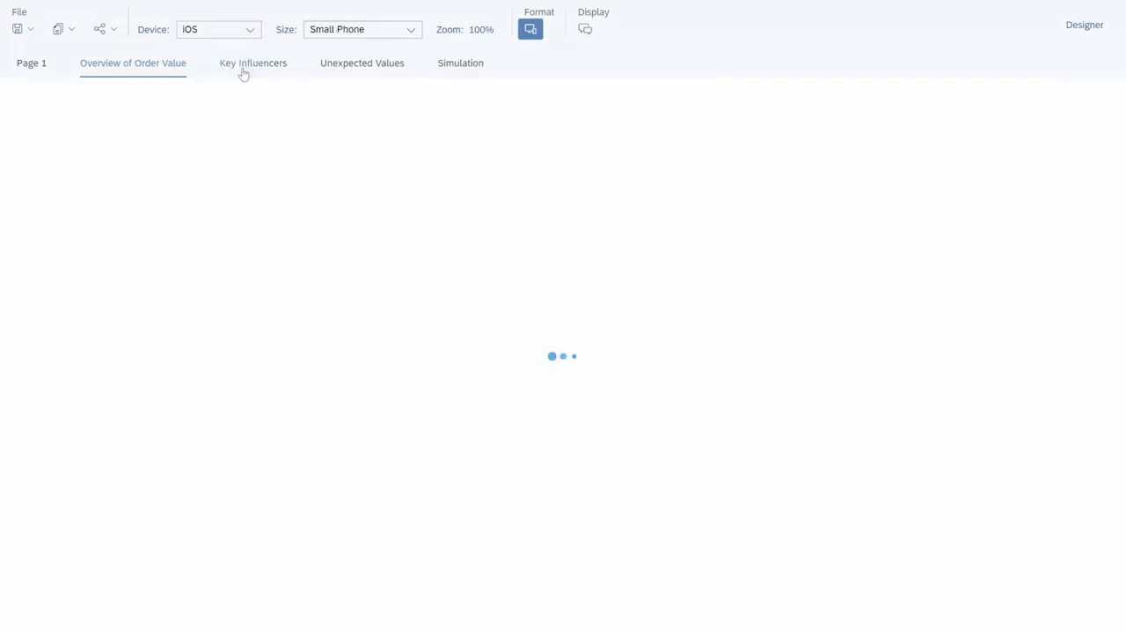
click(332, 34)
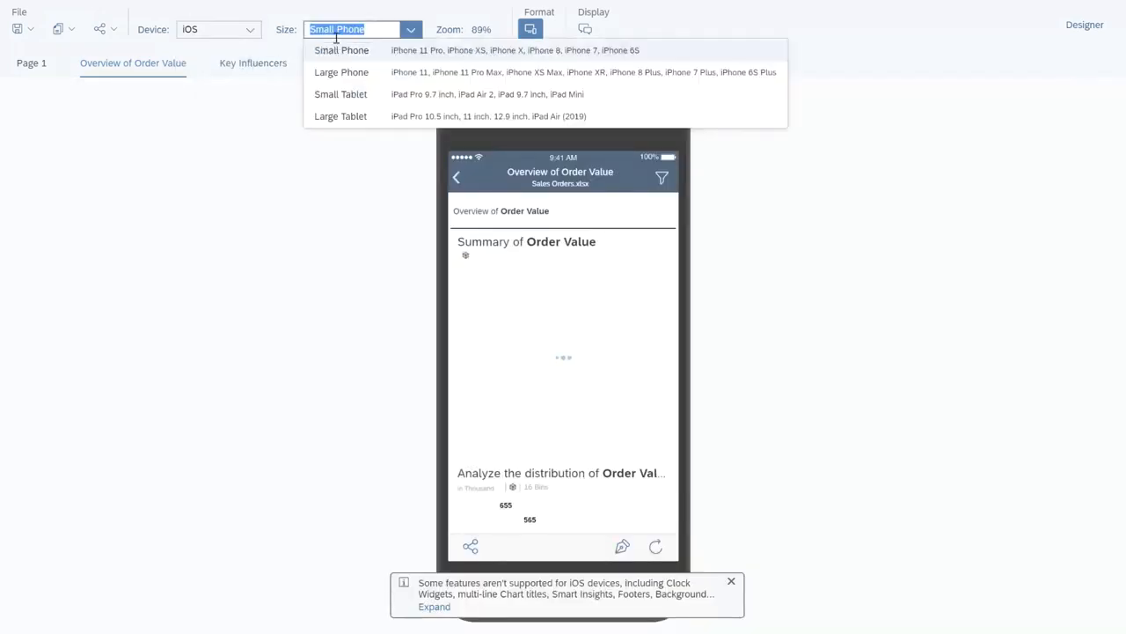
click(365, 77)
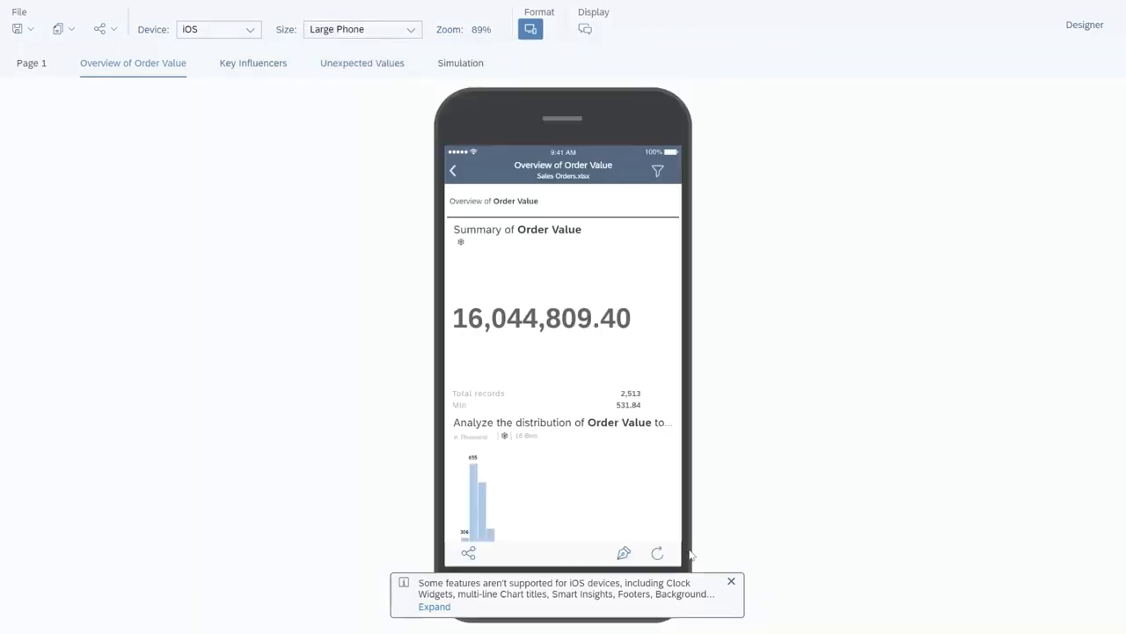
Step: Dismiss the iOS features notice and scroll through the phone preview of the overview page
click(731, 582)
scroll(629, 486, down, 5)
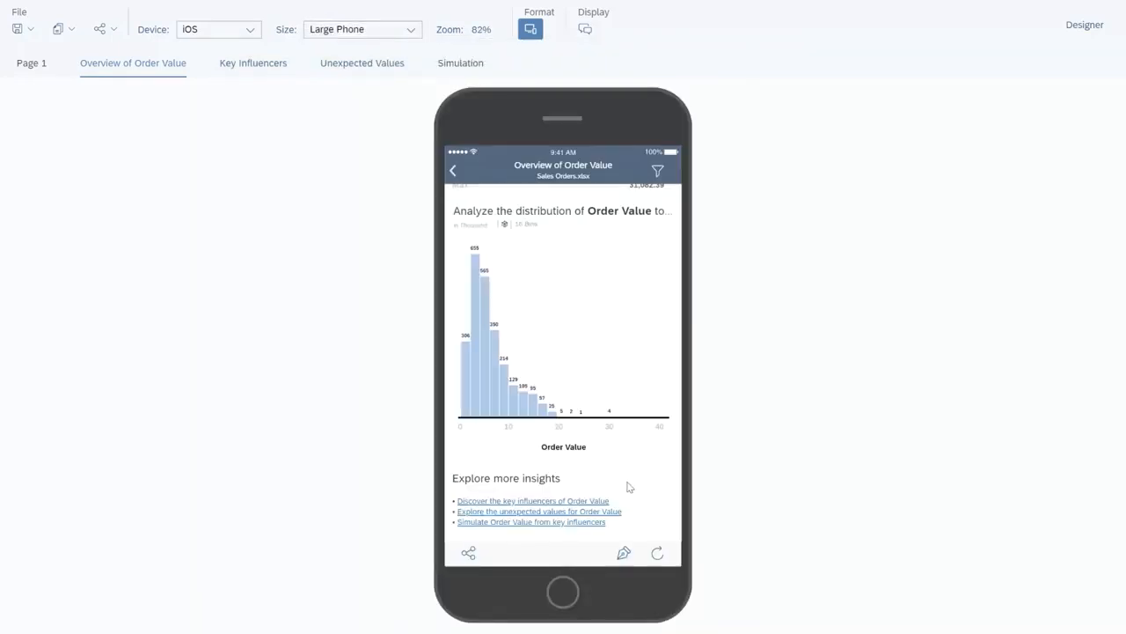
scroll(630, 487, down, 10)
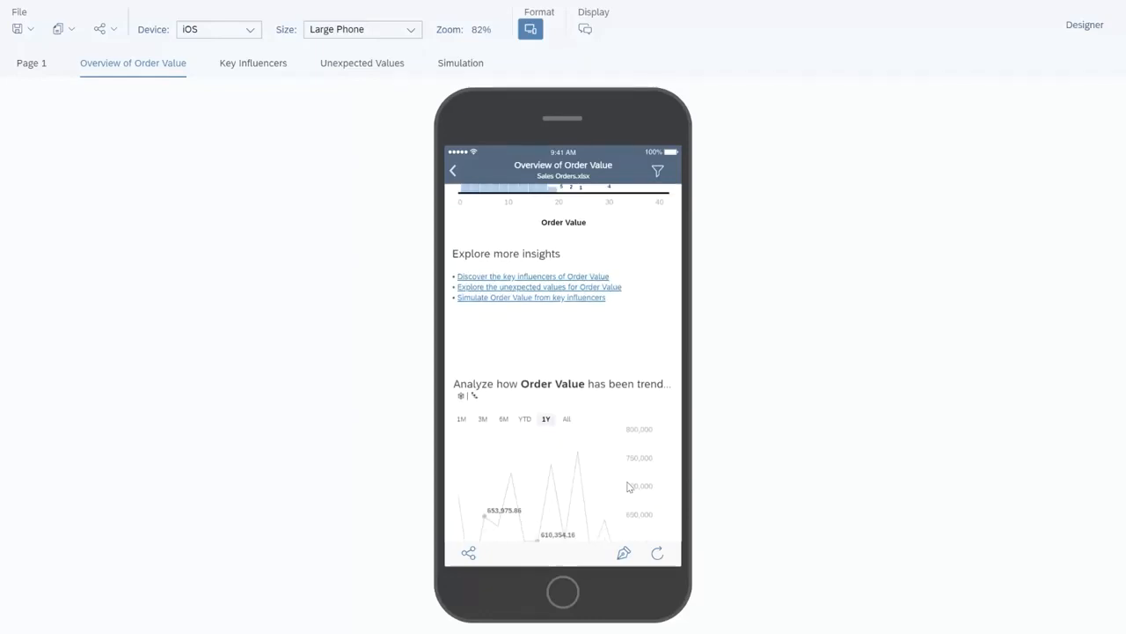
scroll(629, 486, down, 10)
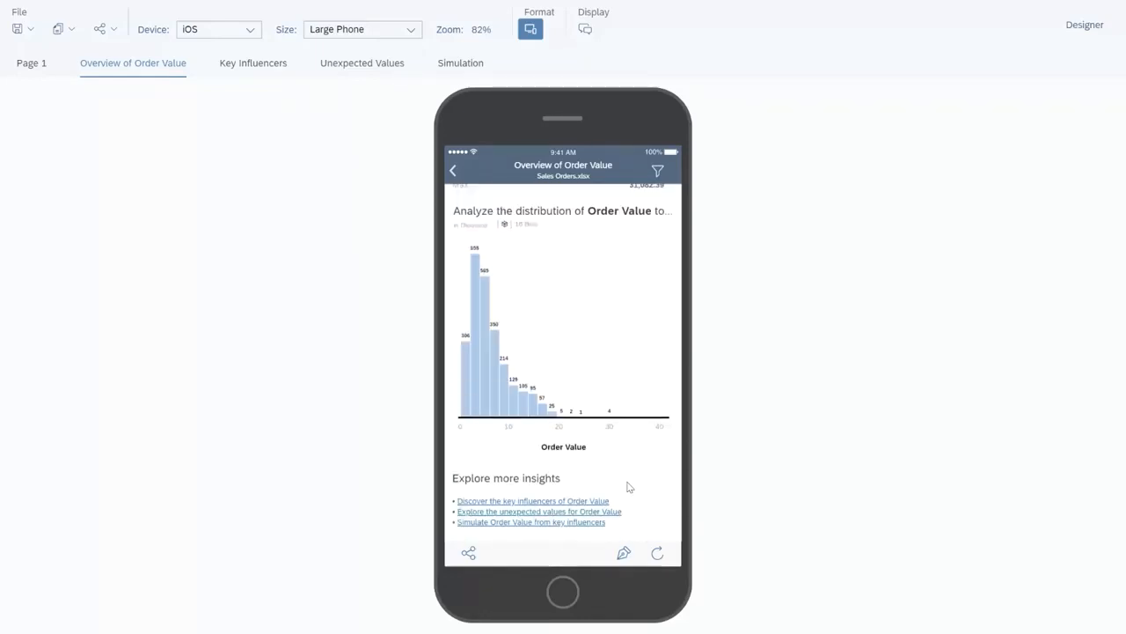